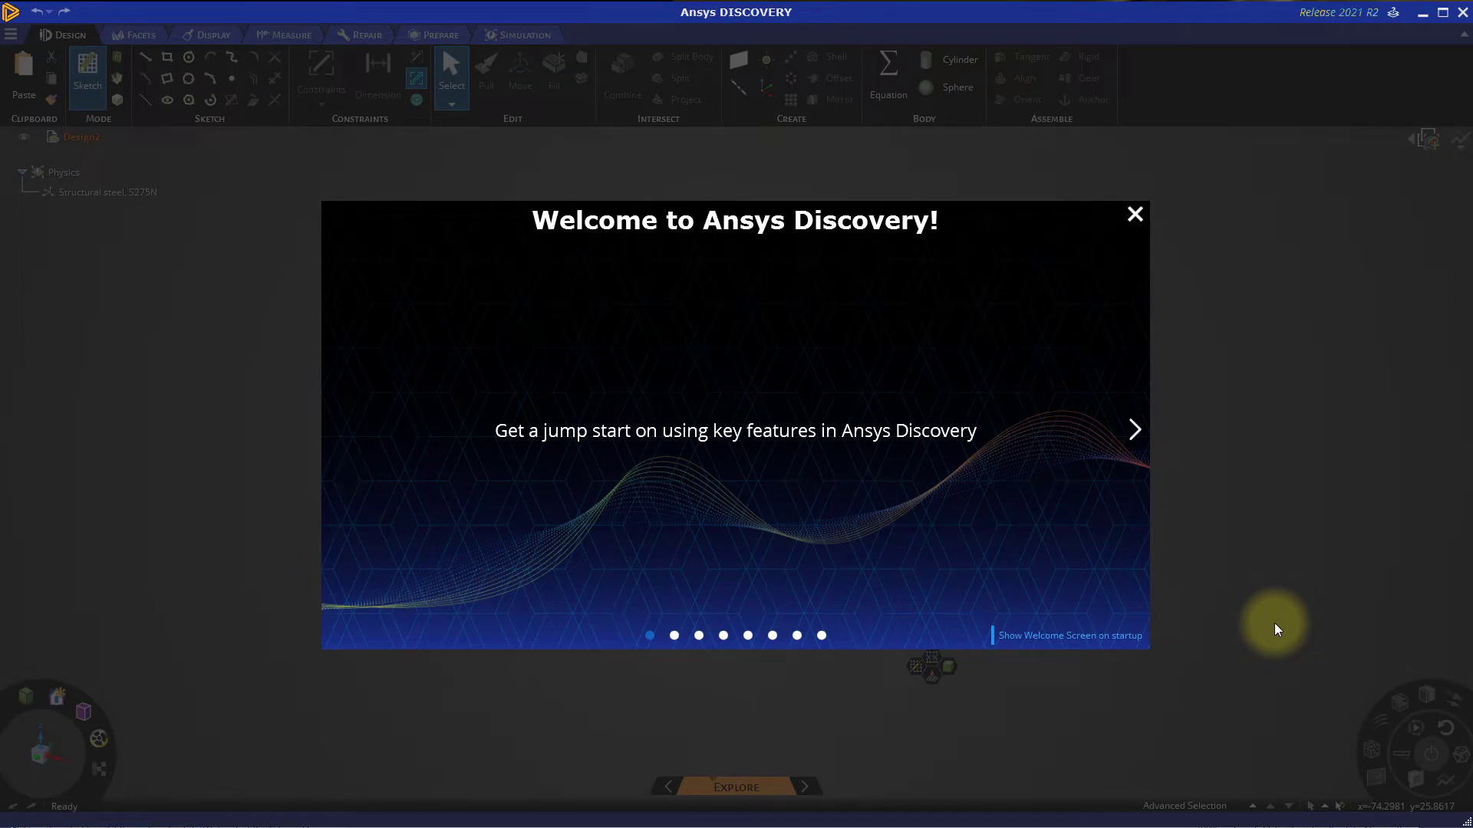
Open the Ansys Cyclist - Upright.dsco model and include all its bodies in the simulation.
{"action": "left_click", "coordinate": [1135, 214]}
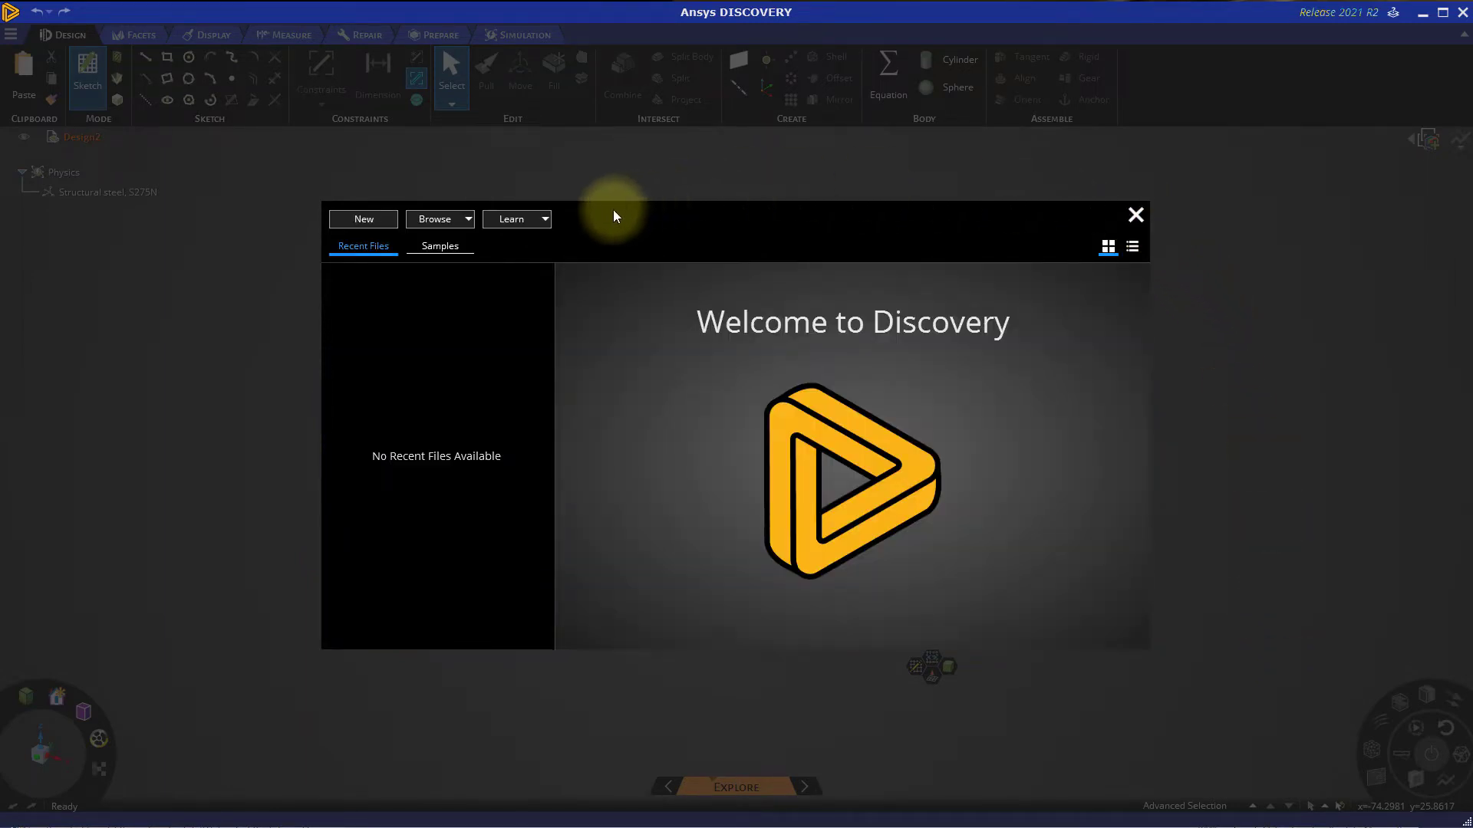
{"action": "left_click", "coordinate": [433, 218]}
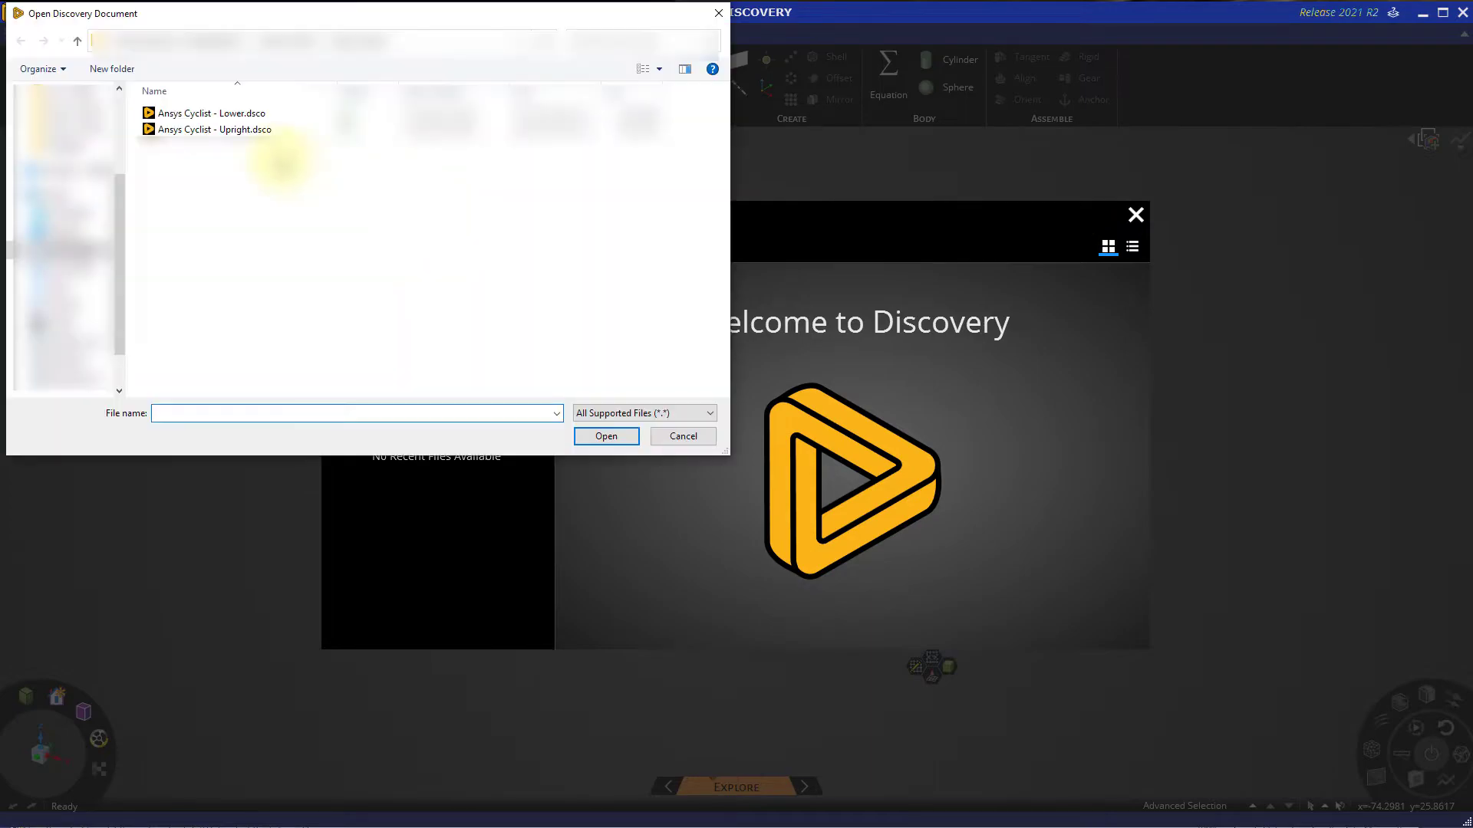
{"action": "double_click", "coordinate": [230, 130]}
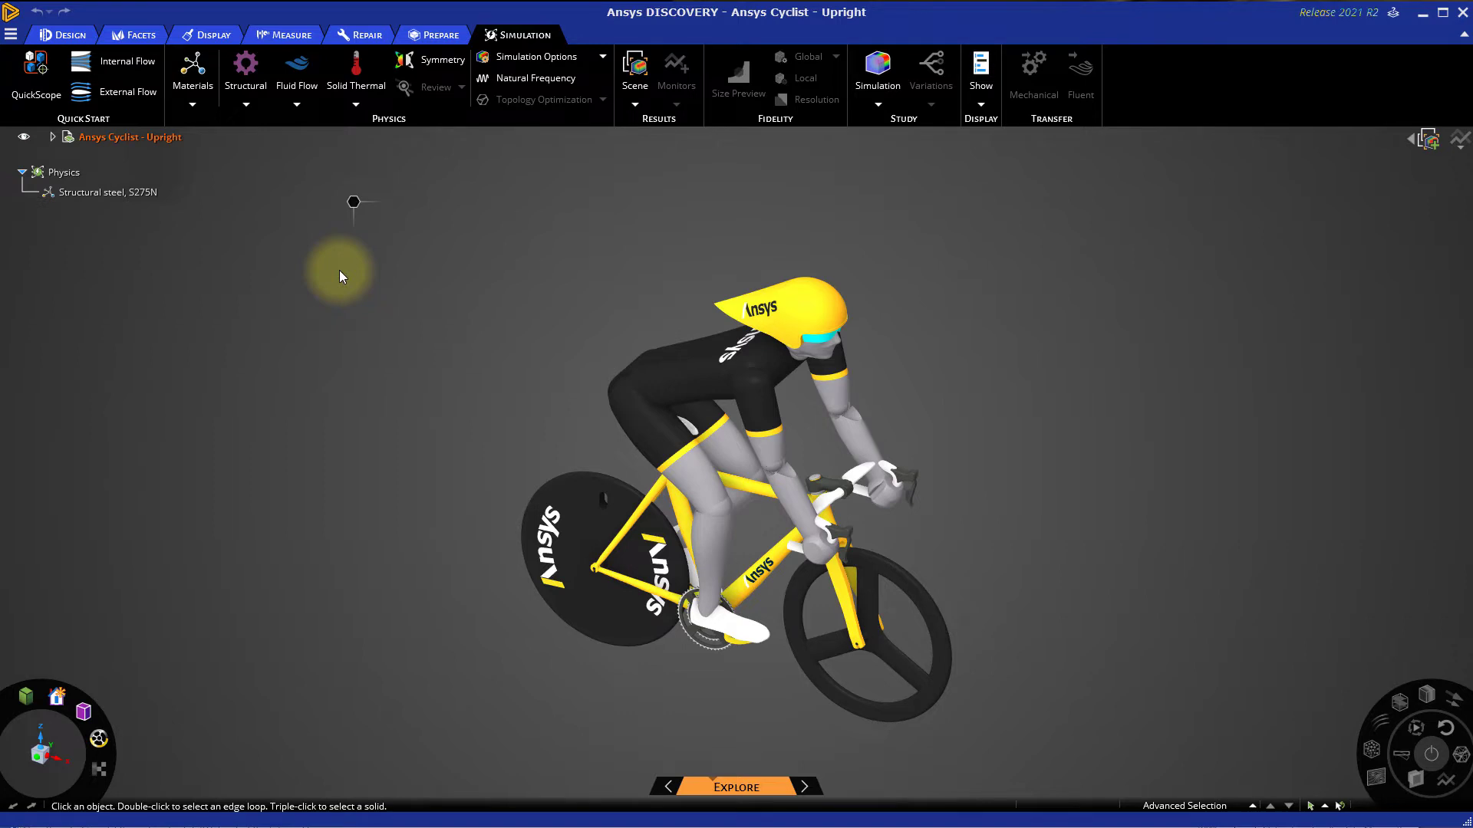
{"action": "right_click", "coordinate": [341, 277]}
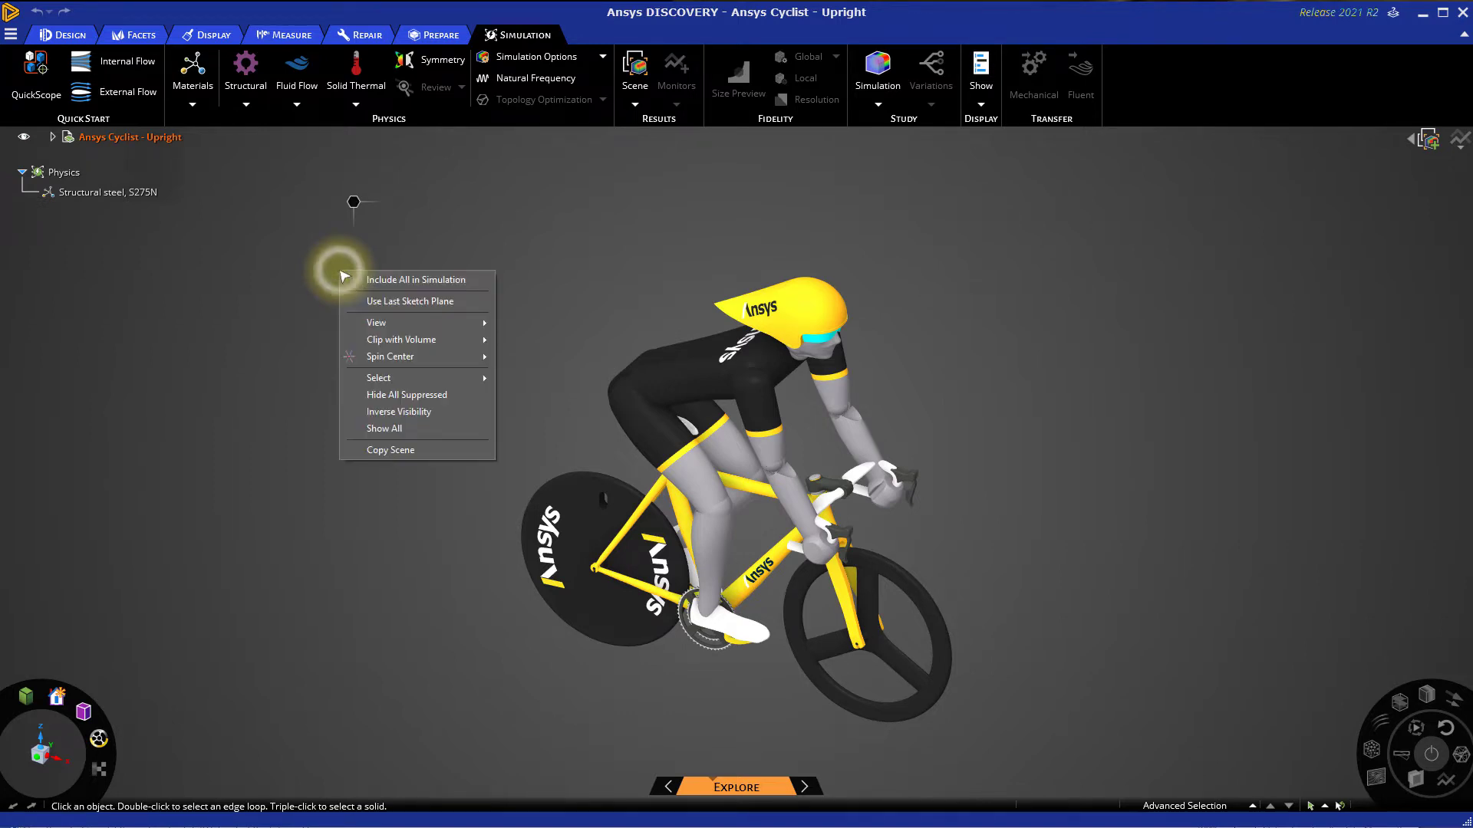
{"action": "left_click", "coordinate": [354, 280]}
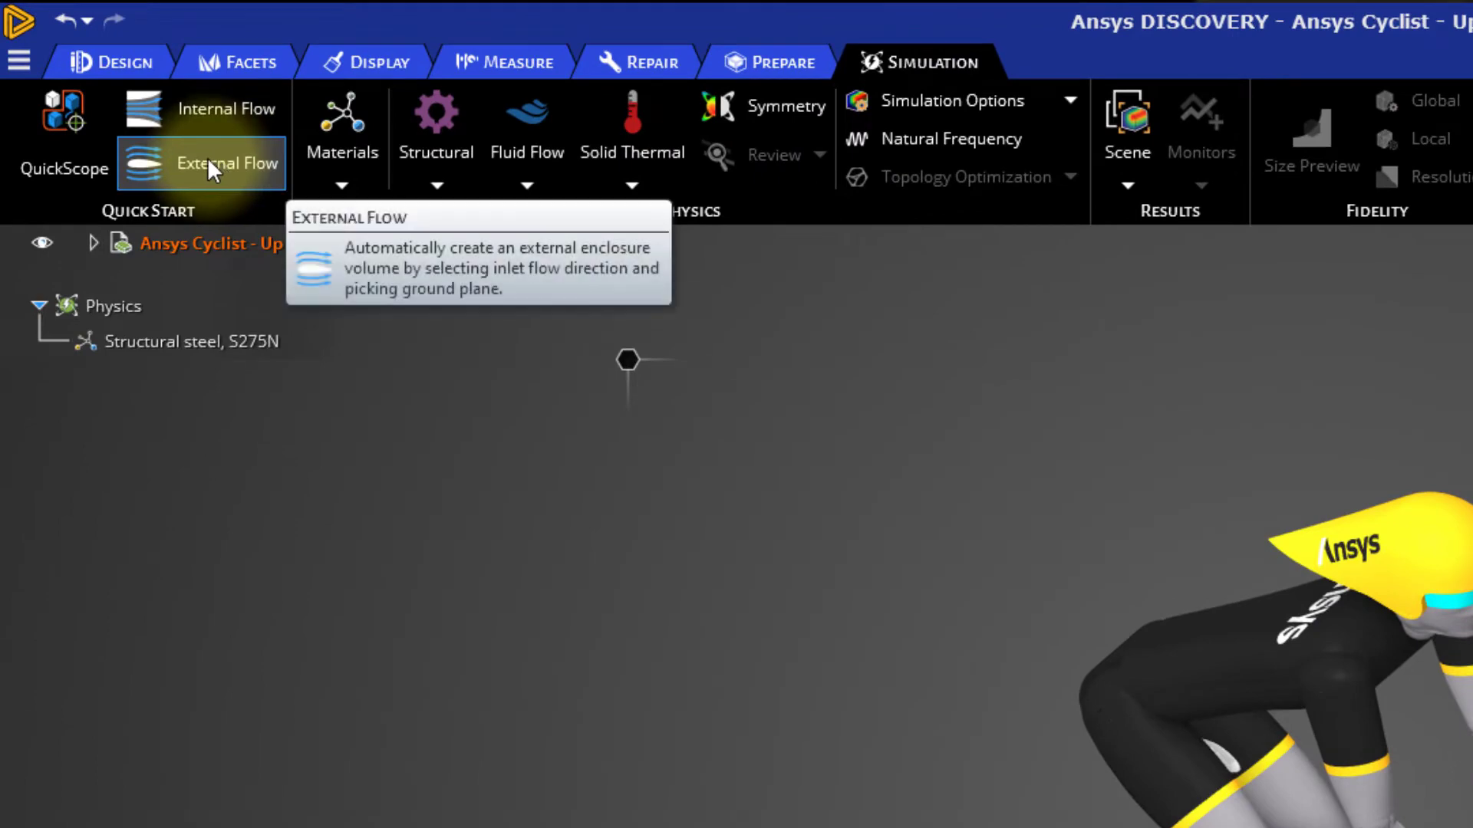
Create an External Flow enclosure around the cyclist with the inlet in front of the bike and its bottom face as ground plane.
{"action": "left_click", "coordinate": [207, 158]}
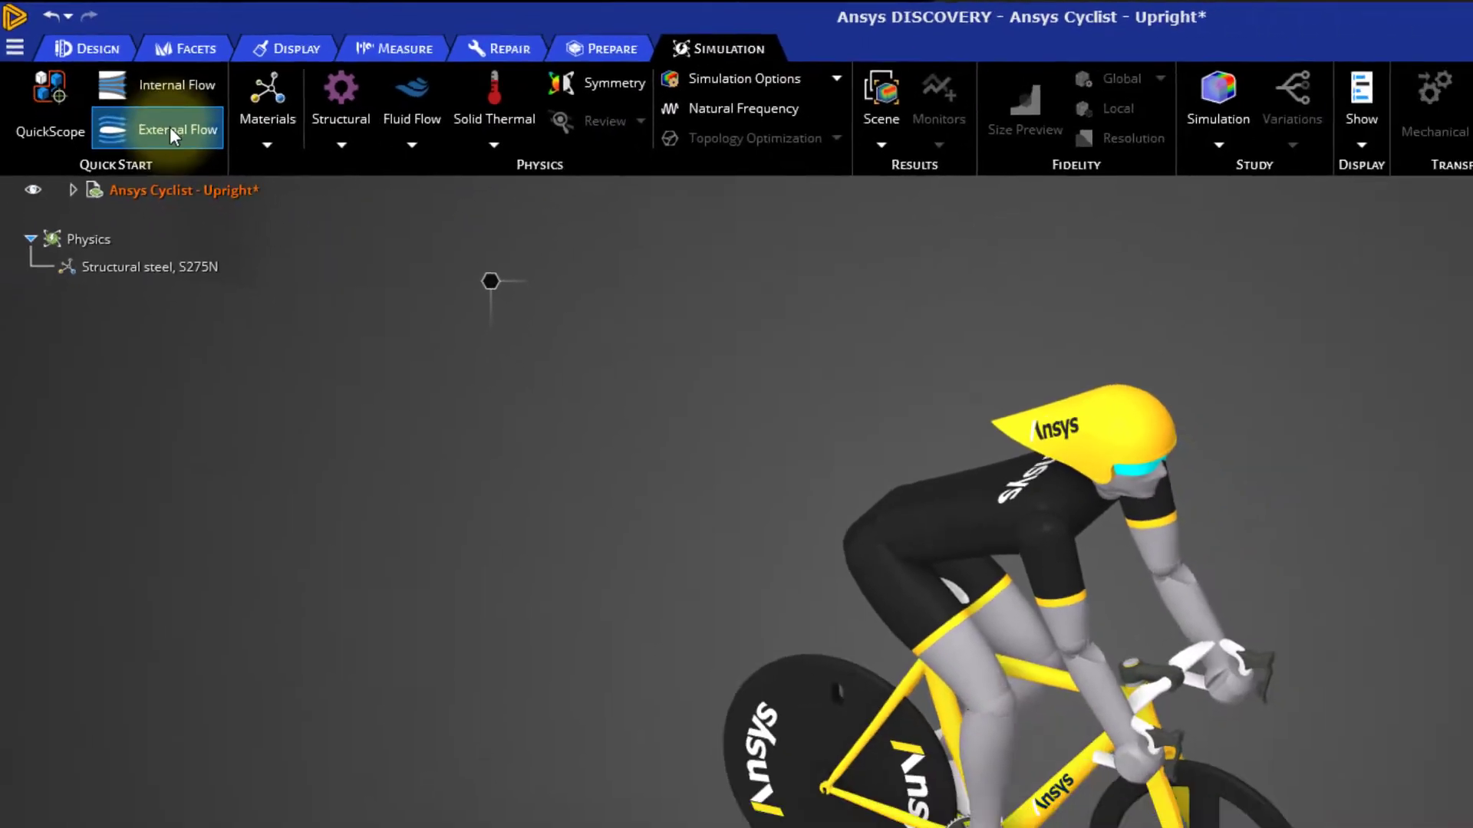
{"action": "scroll", "coordinate": [882, 552], "scroll_direction": "down", "scroll_amount": 2}
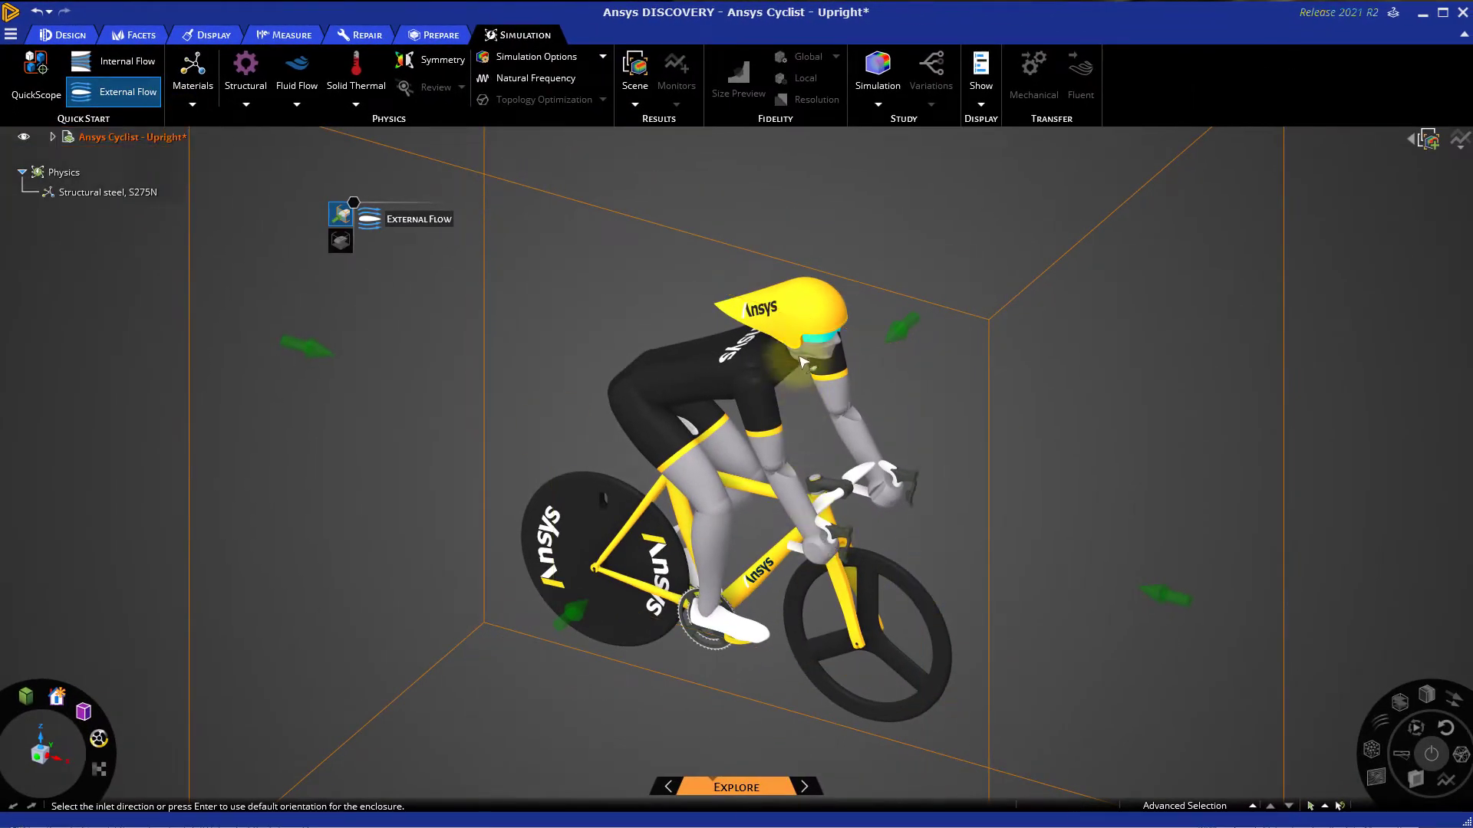
{"action": "scroll", "coordinate": [807, 319], "scroll_direction": "down", "scroll_amount": 3}
{"action": "middle_click_drag", "start_coordinate": [1176, 355], "coordinate": [1128, 289]}
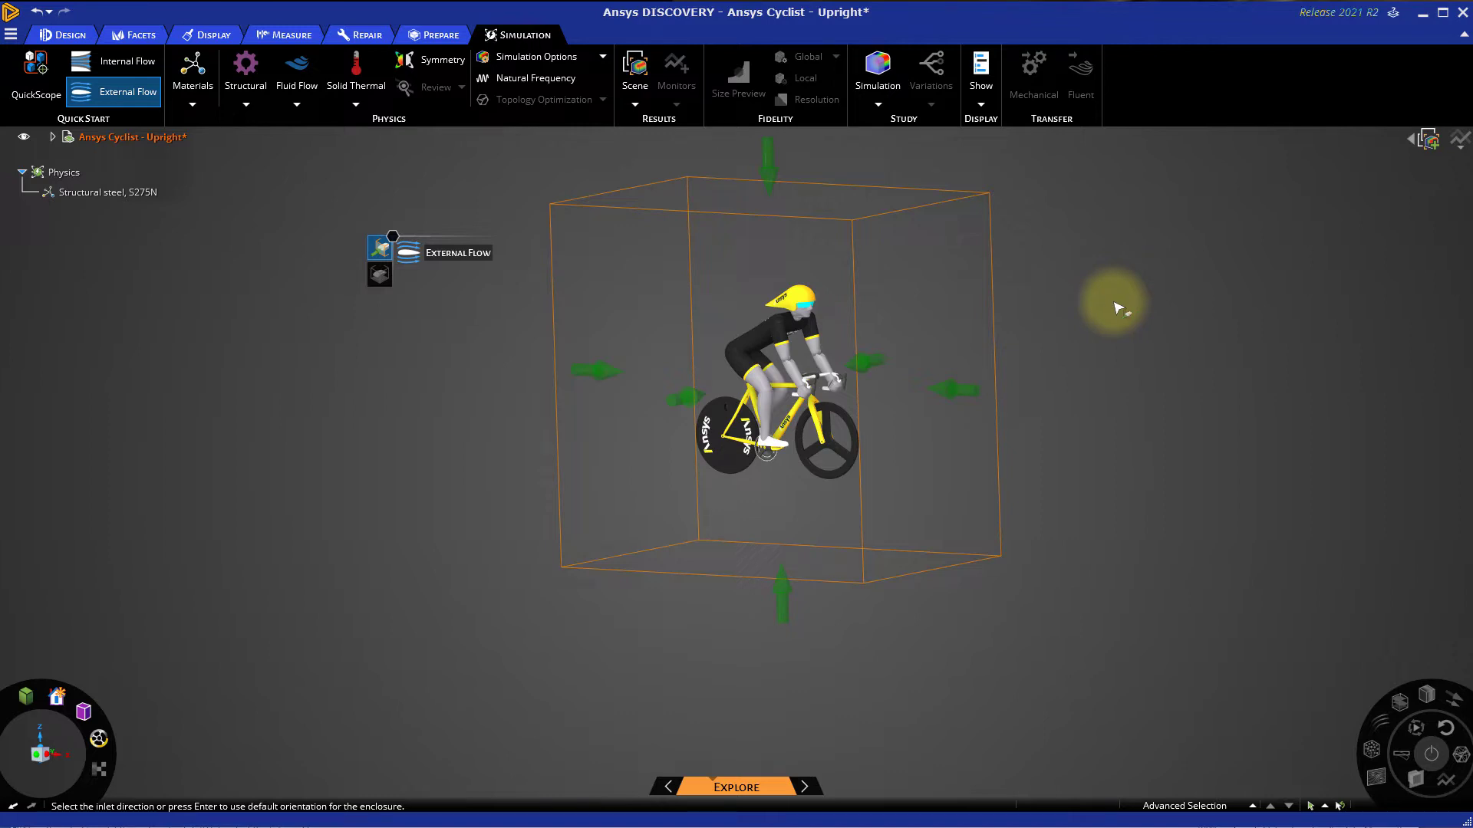
{"action": "left_click", "coordinate": [959, 397]}
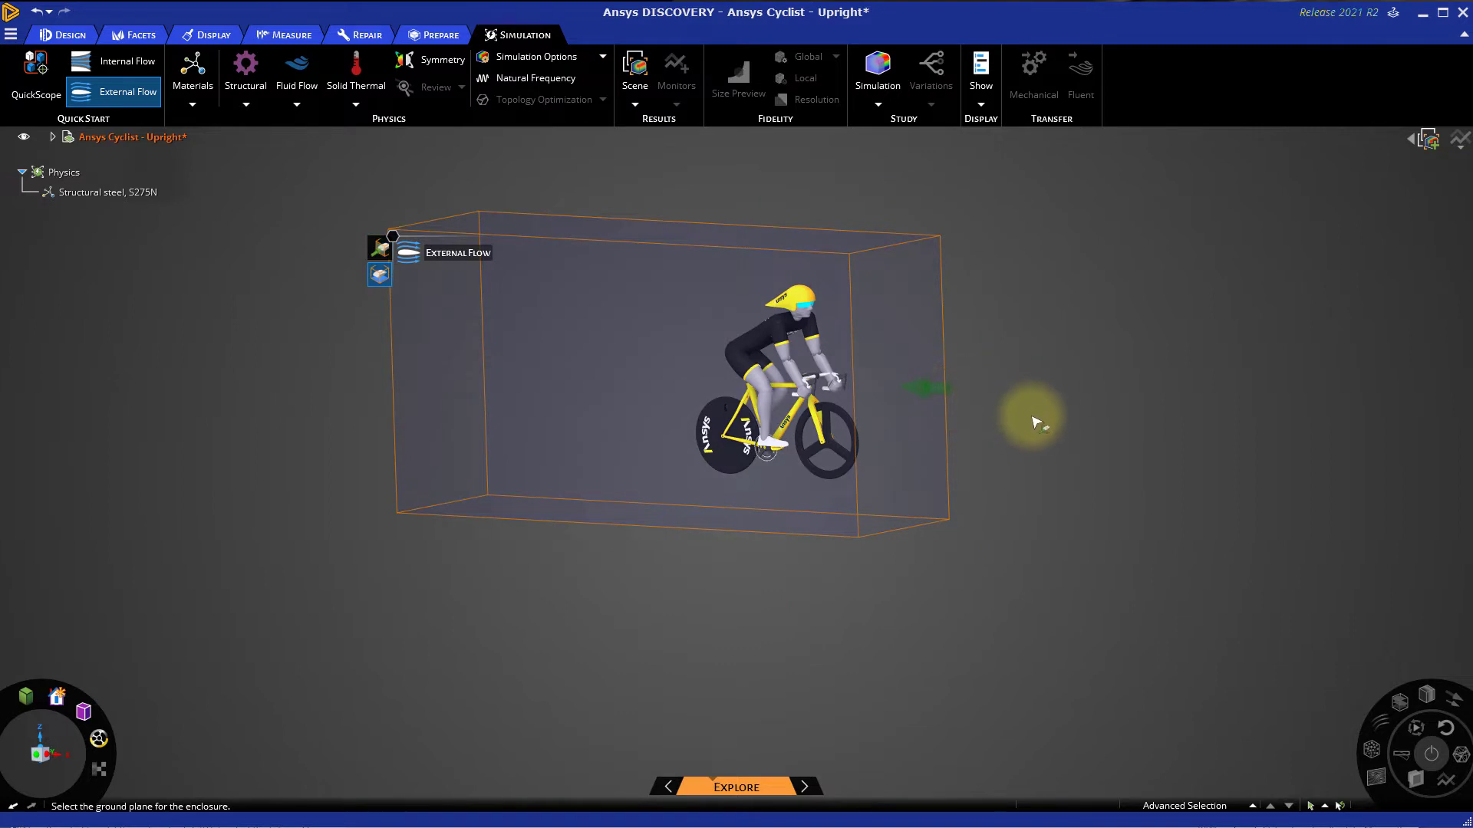
{"action": "middle_click_drag", "start_coordinate": [1029, 421], "coordinate": [1010, 462]}
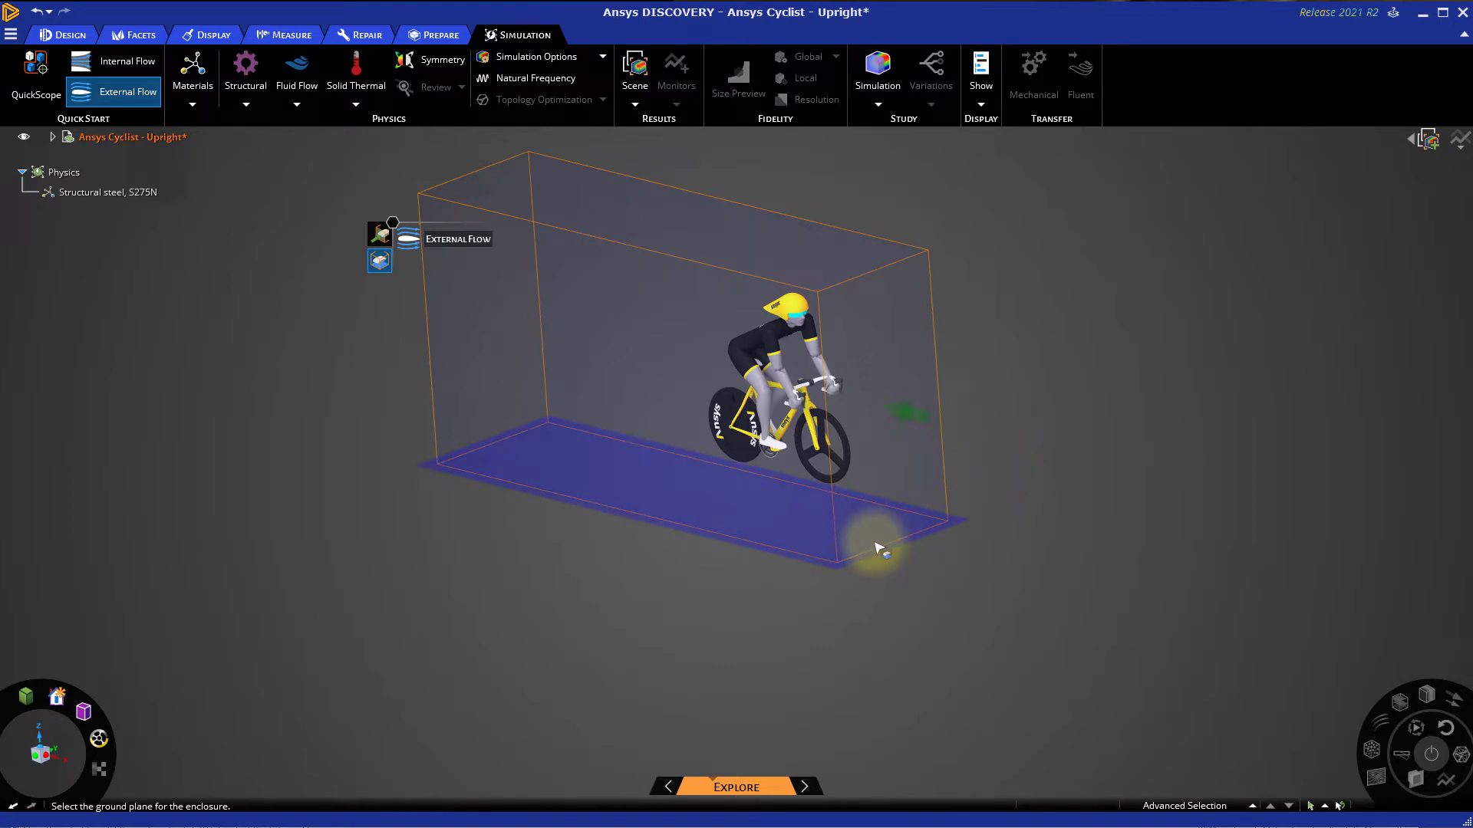
{"action": "left_click", "coordinate": [875, 544]}
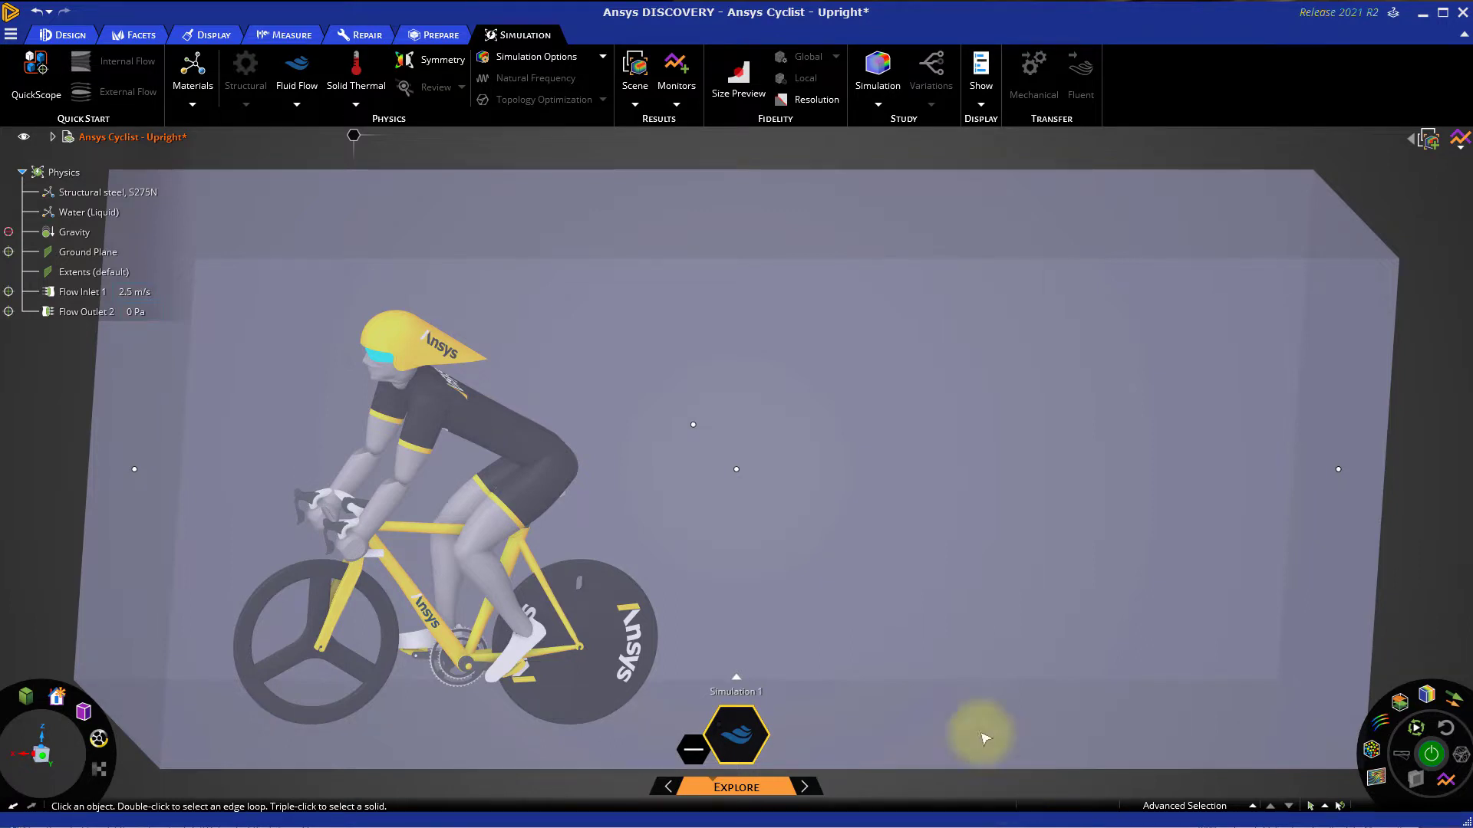
Set the enclosure's fluid material to Air.
{"action": "left_click", "coordinate": [851, 467]}
{"action": "middle_click_drag", "start_coordinate": [775, 319], "coordinate": [1153, 445]}
{"action": "left_click", "coordinate": [43, 754]}
{"action": "left_click", "coordinate": [299, 686]}
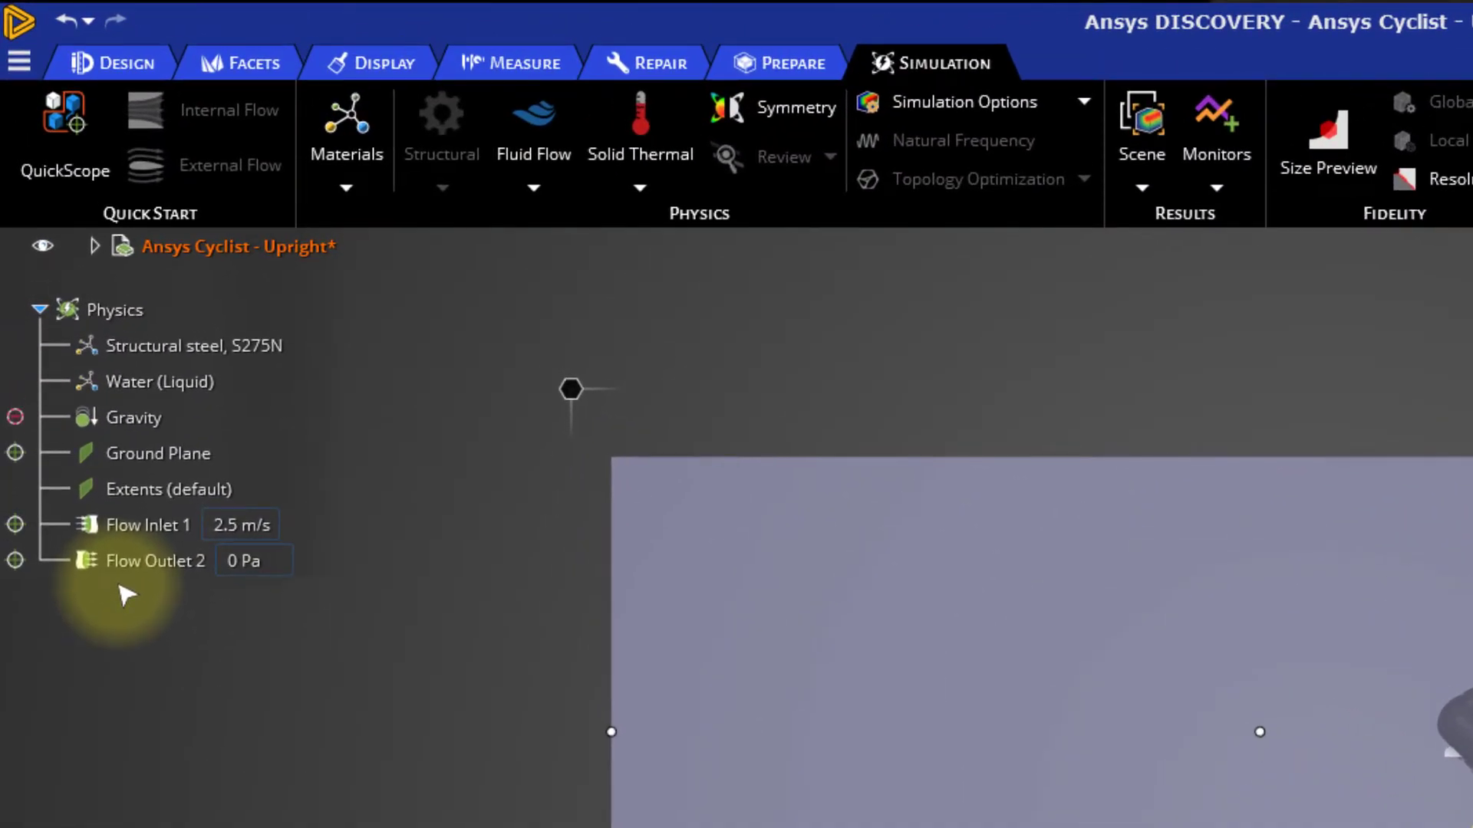
{"action": "left_click", "coordinate": [164, 388]}
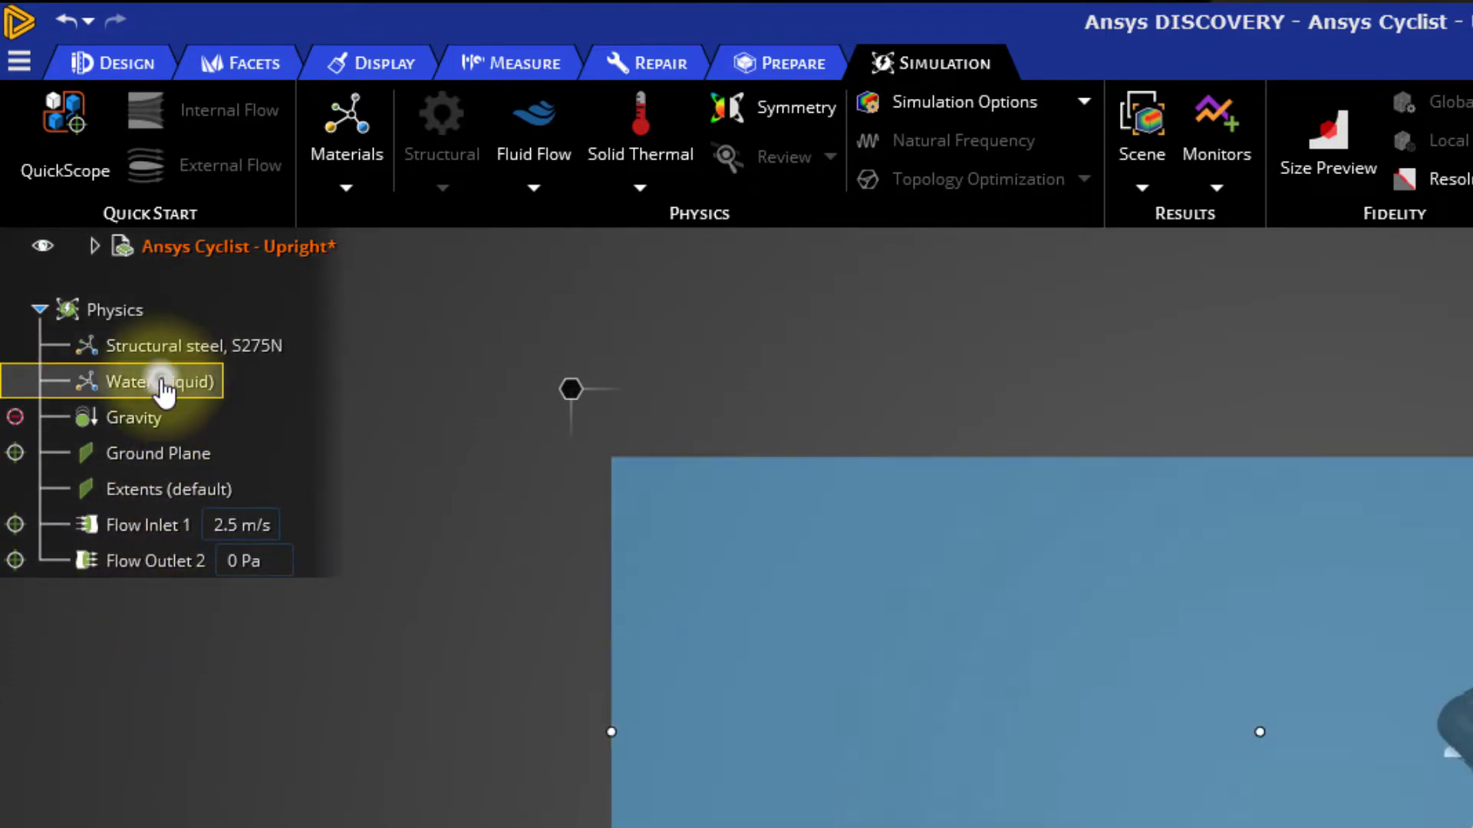
{"action": "right_click", "coordinate": [163, 387]}
{"action": "left_click", "coordinate": [280, 393]}
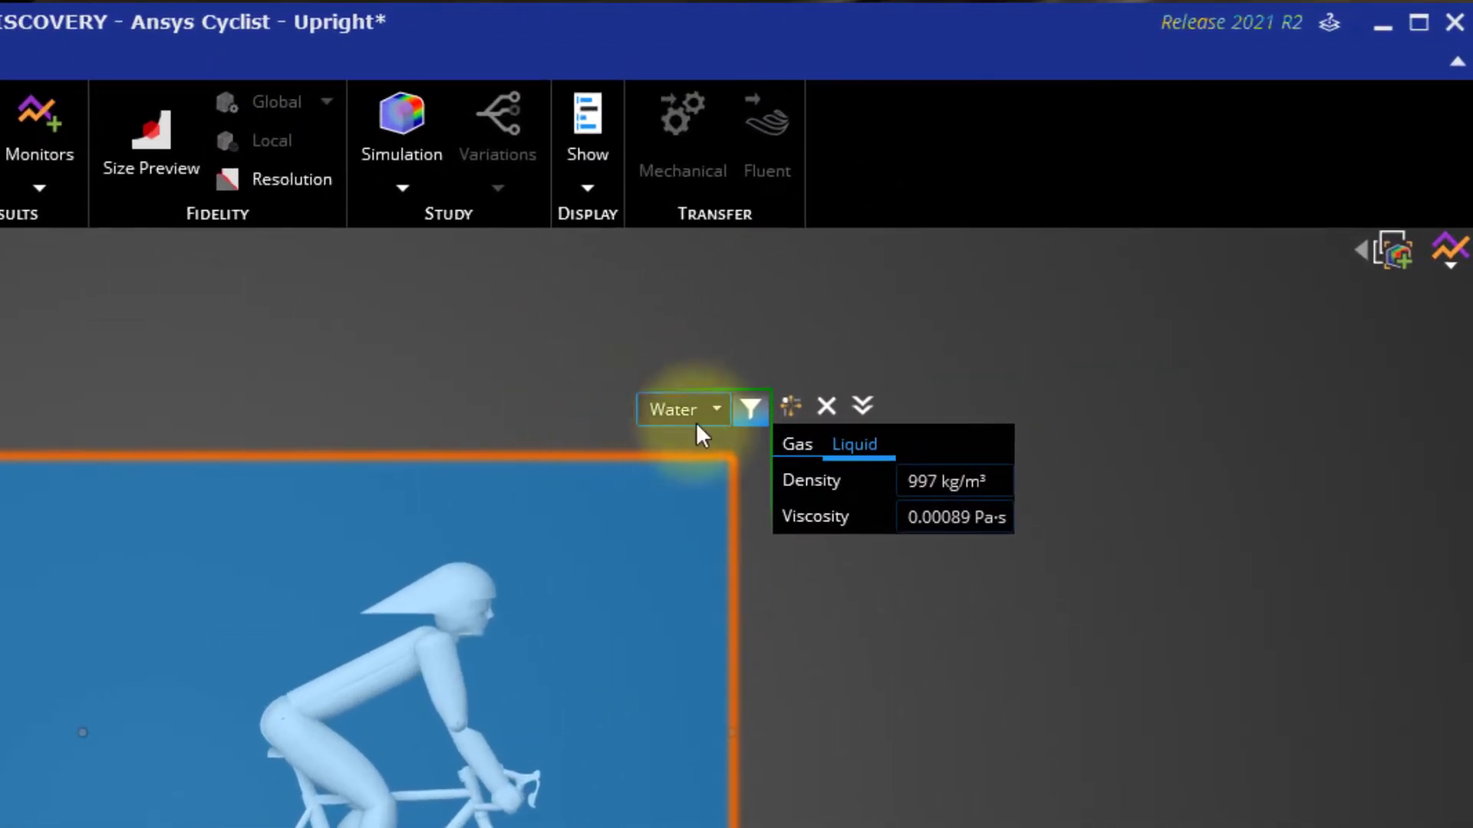
{"action": "left_click", "coordinate": [725, 411]}
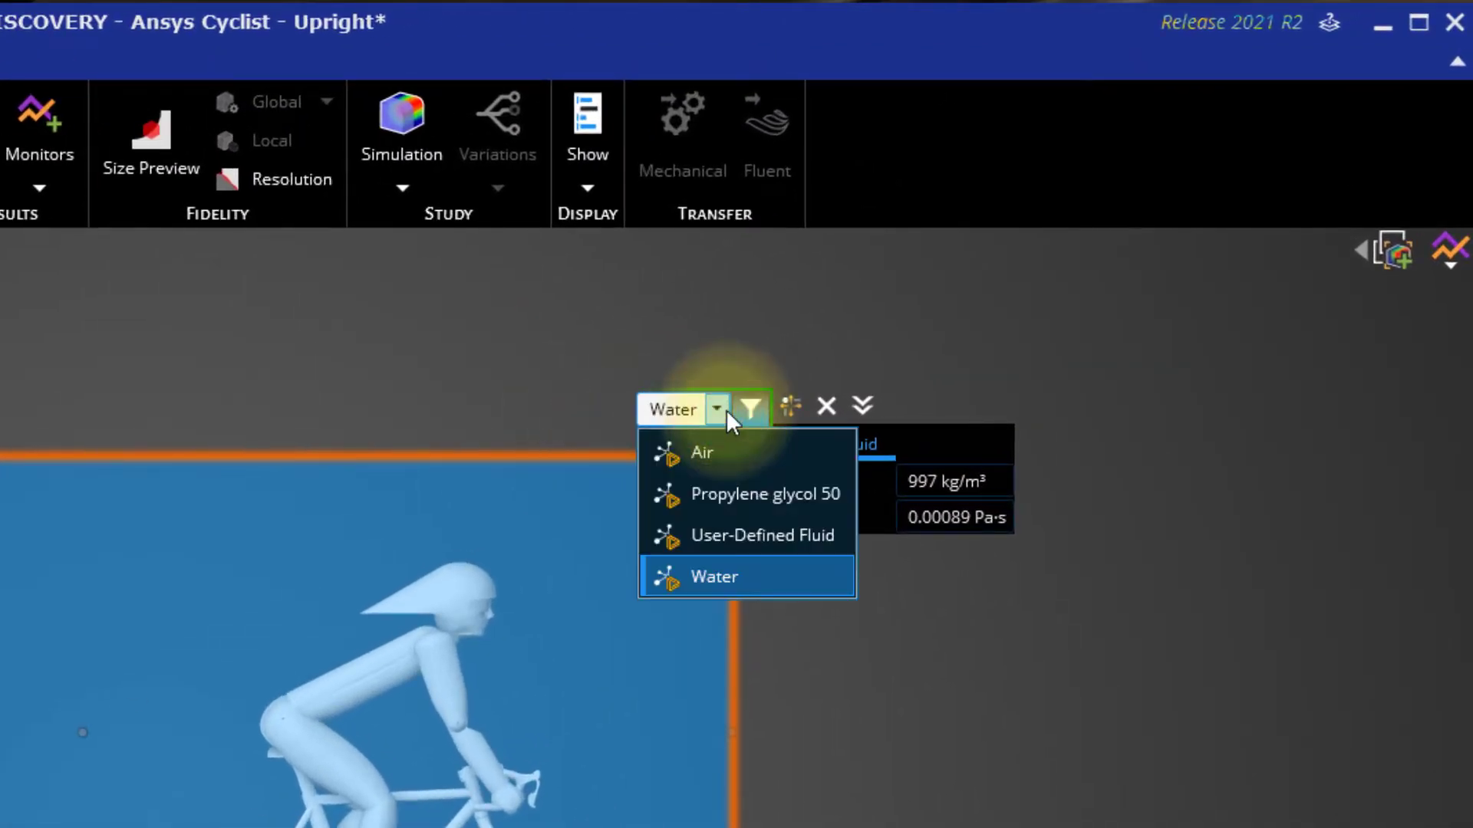
{"action": "left_click", "coordinate": [717, 452]}
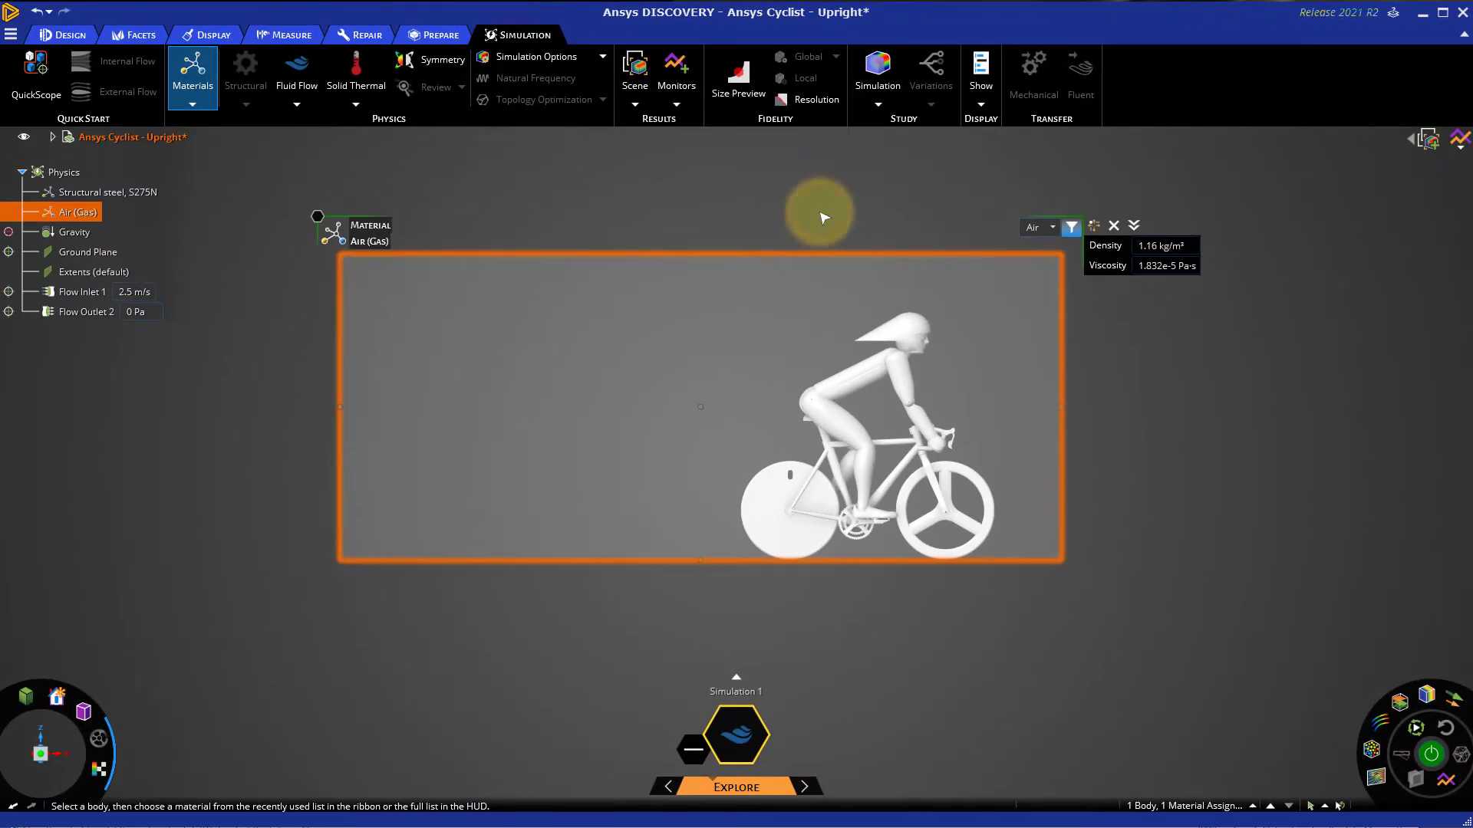
{"action": "key", "text": "Escape"}
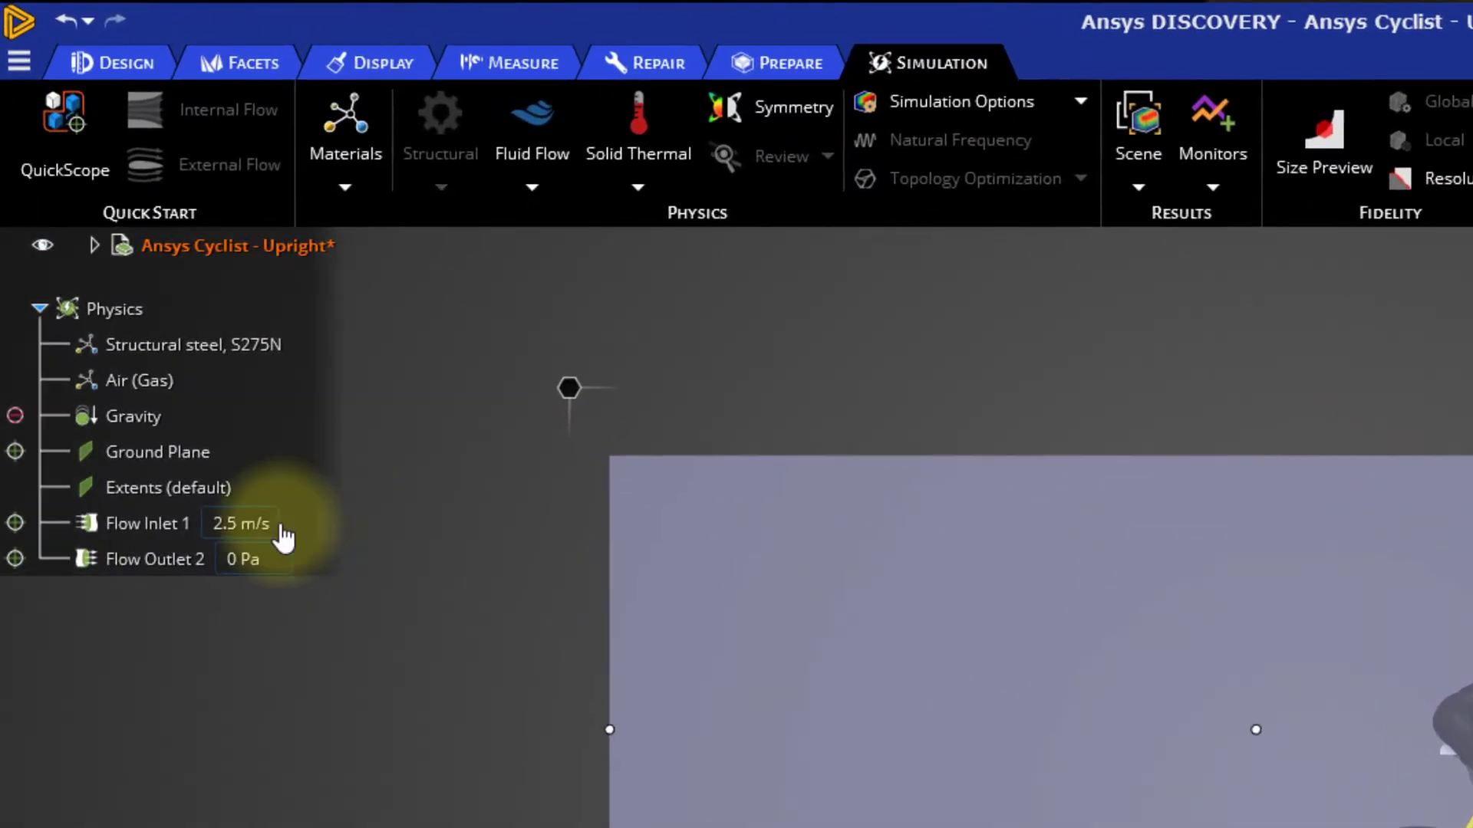
Set the Flow Inlet 1 velocity to 12 m/s.
{"action": "left_click", "coordinate": [135, 291]}
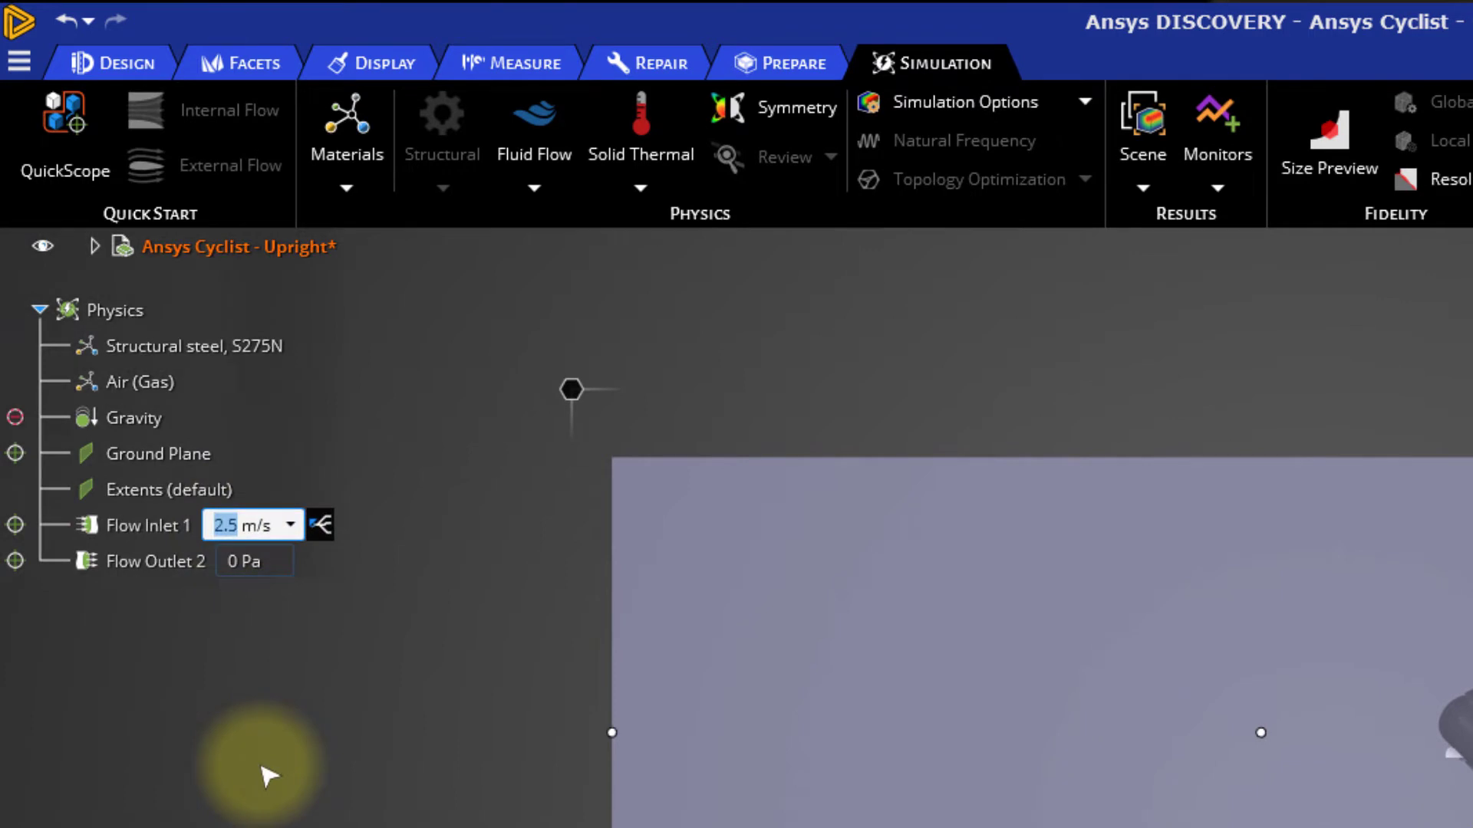
{"action": "type", "text": "12"}
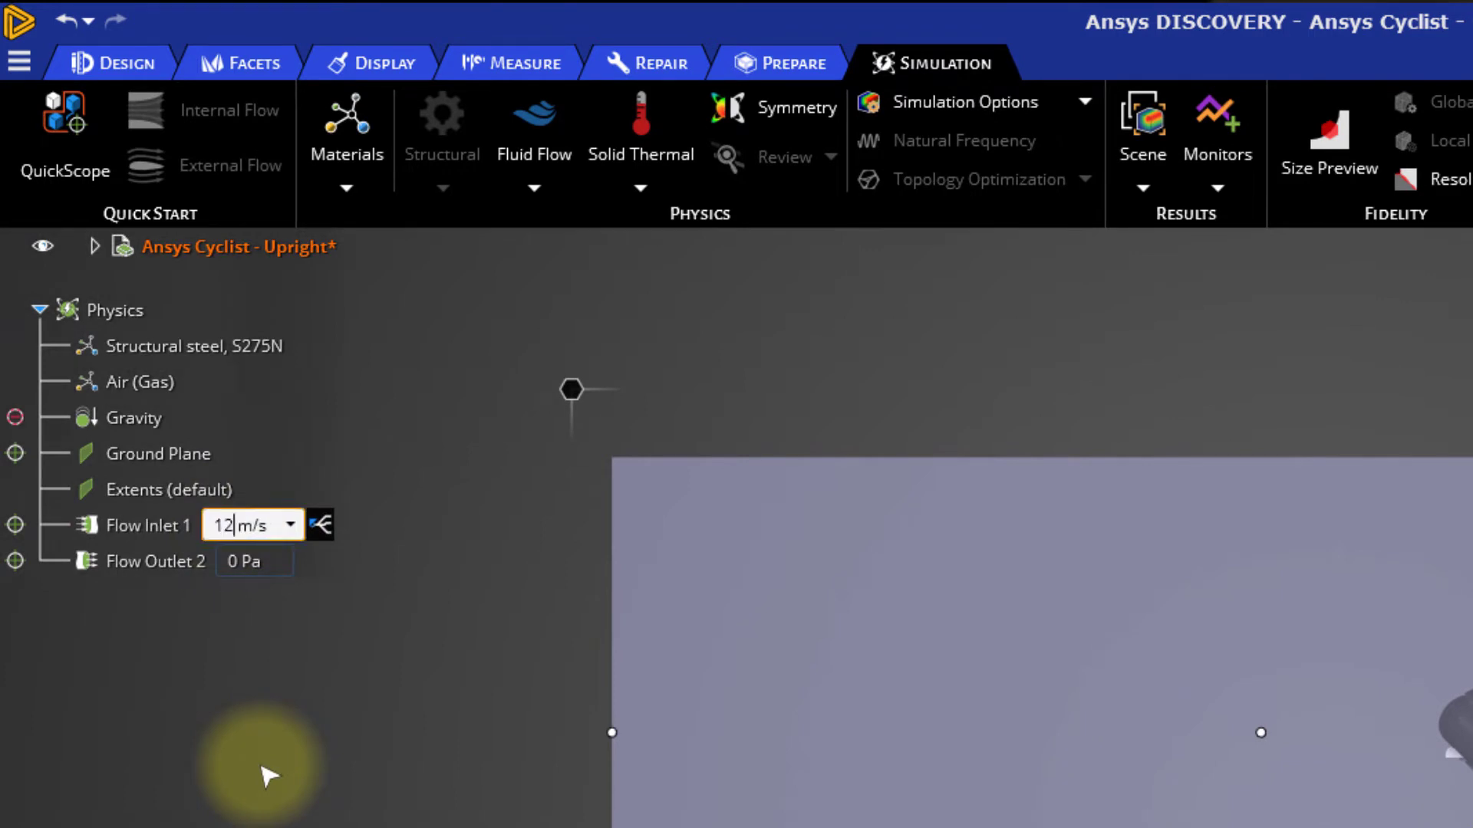
{"action": "key", "text": "Return"}
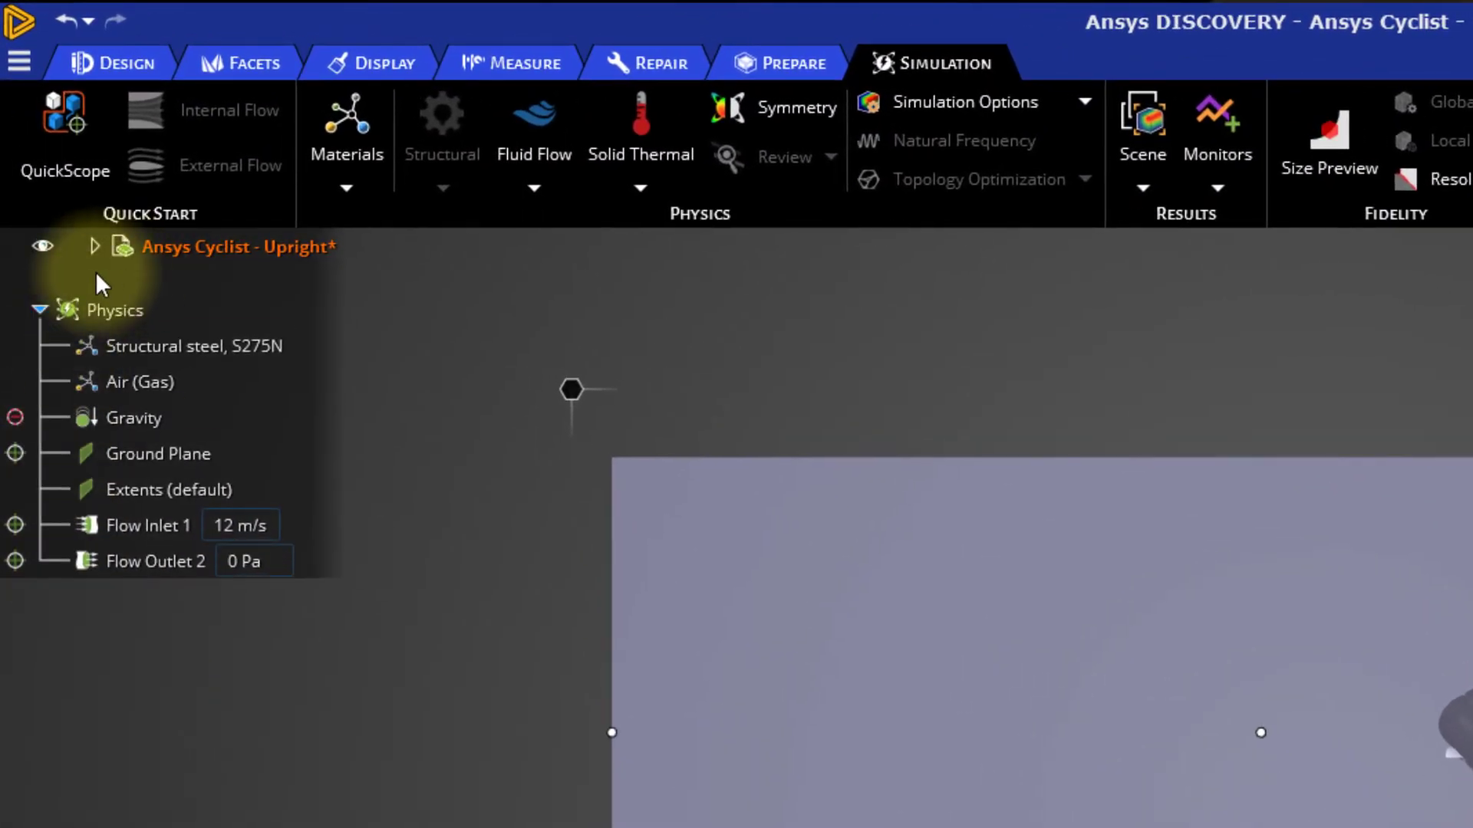
Expand the model's component structure and hide the Enclosure body.
{"action": "left_click", "coordinate": [98, 248]}
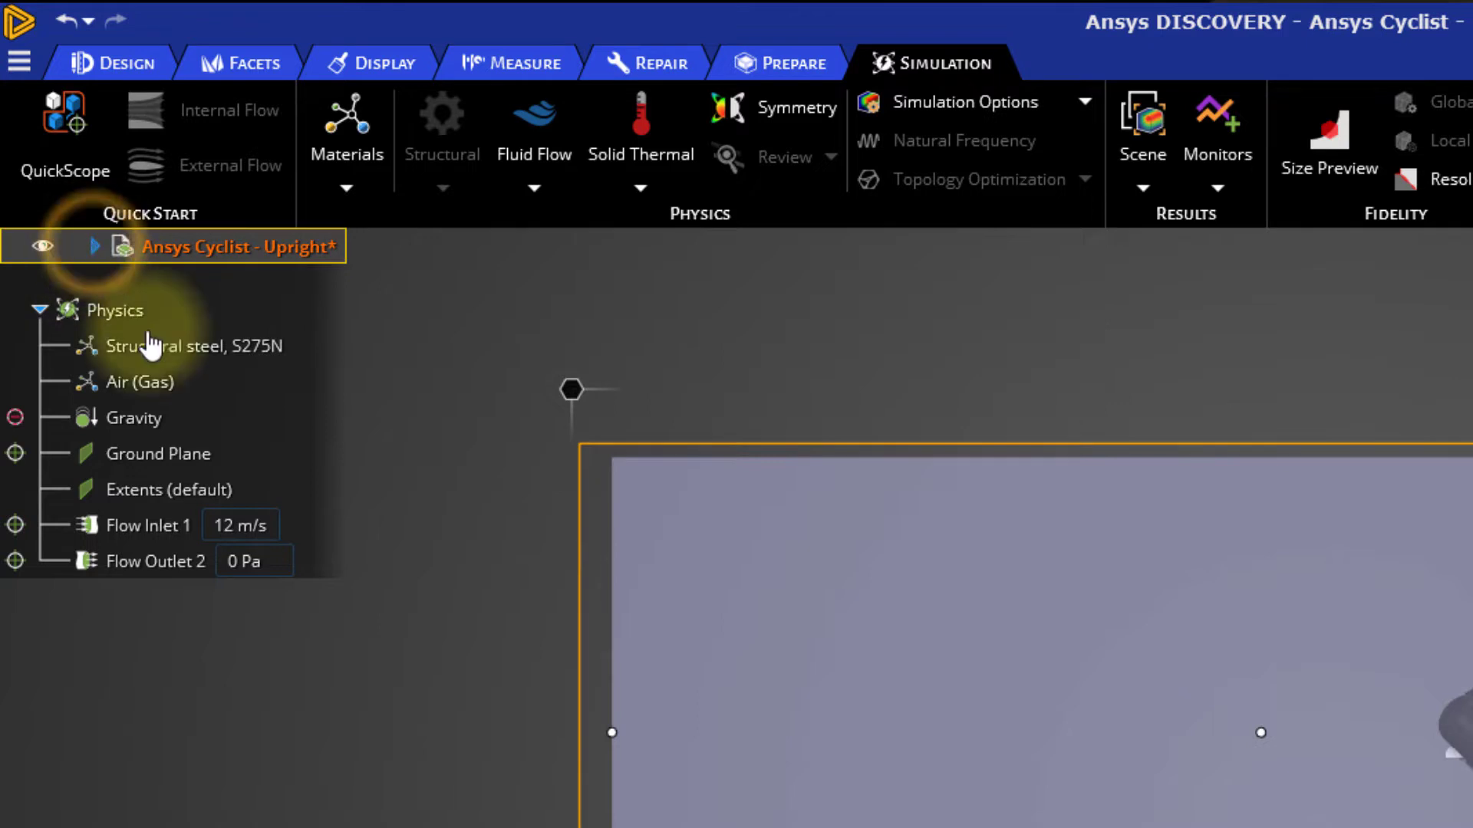
{"action": "scroll", "coordinate": [222, 480], "scroll_direction": "down", "scroll_amount": 2}
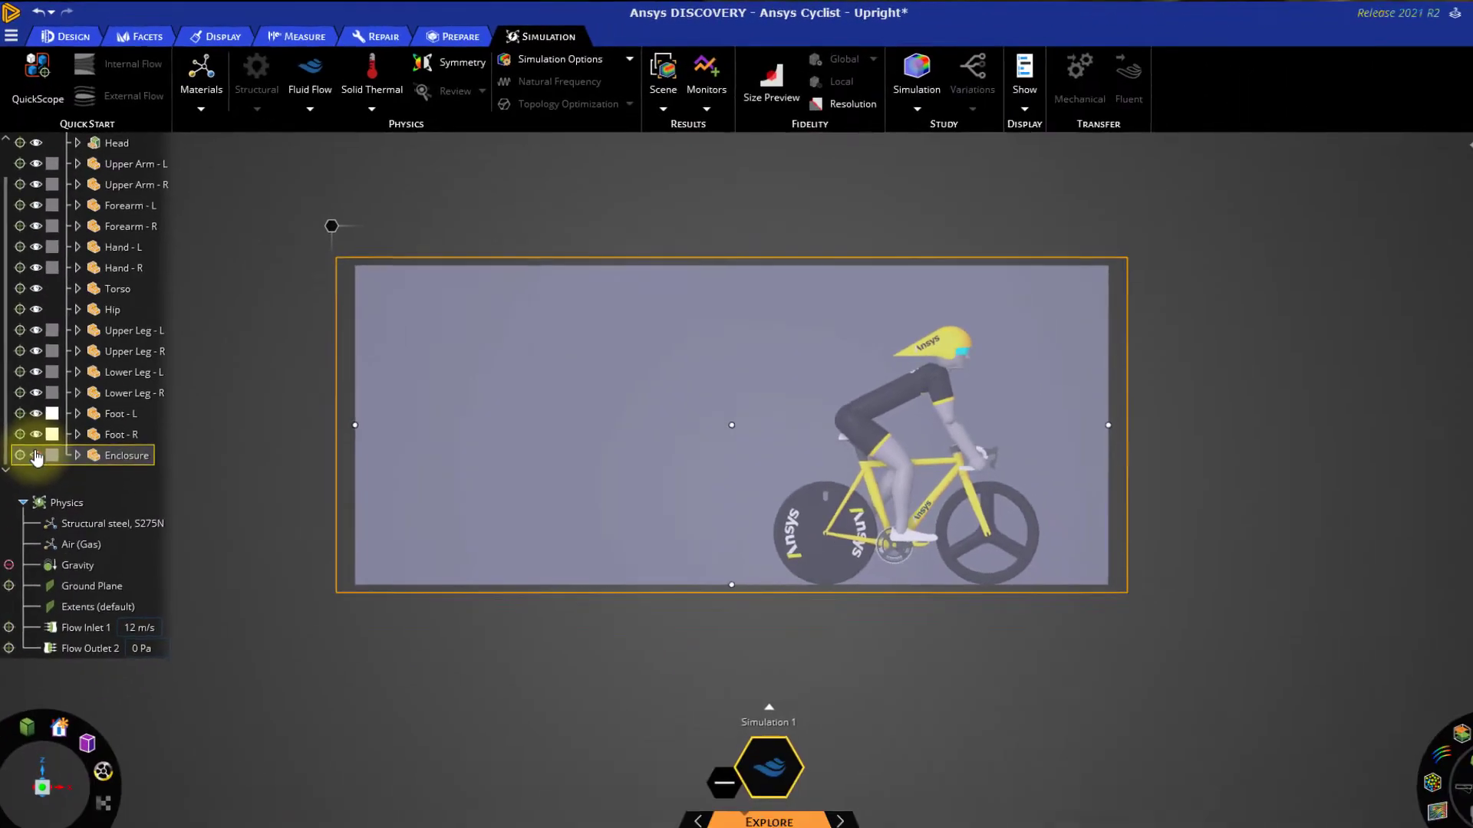
{"action": "left_click", "coordinate": [56, 707]}
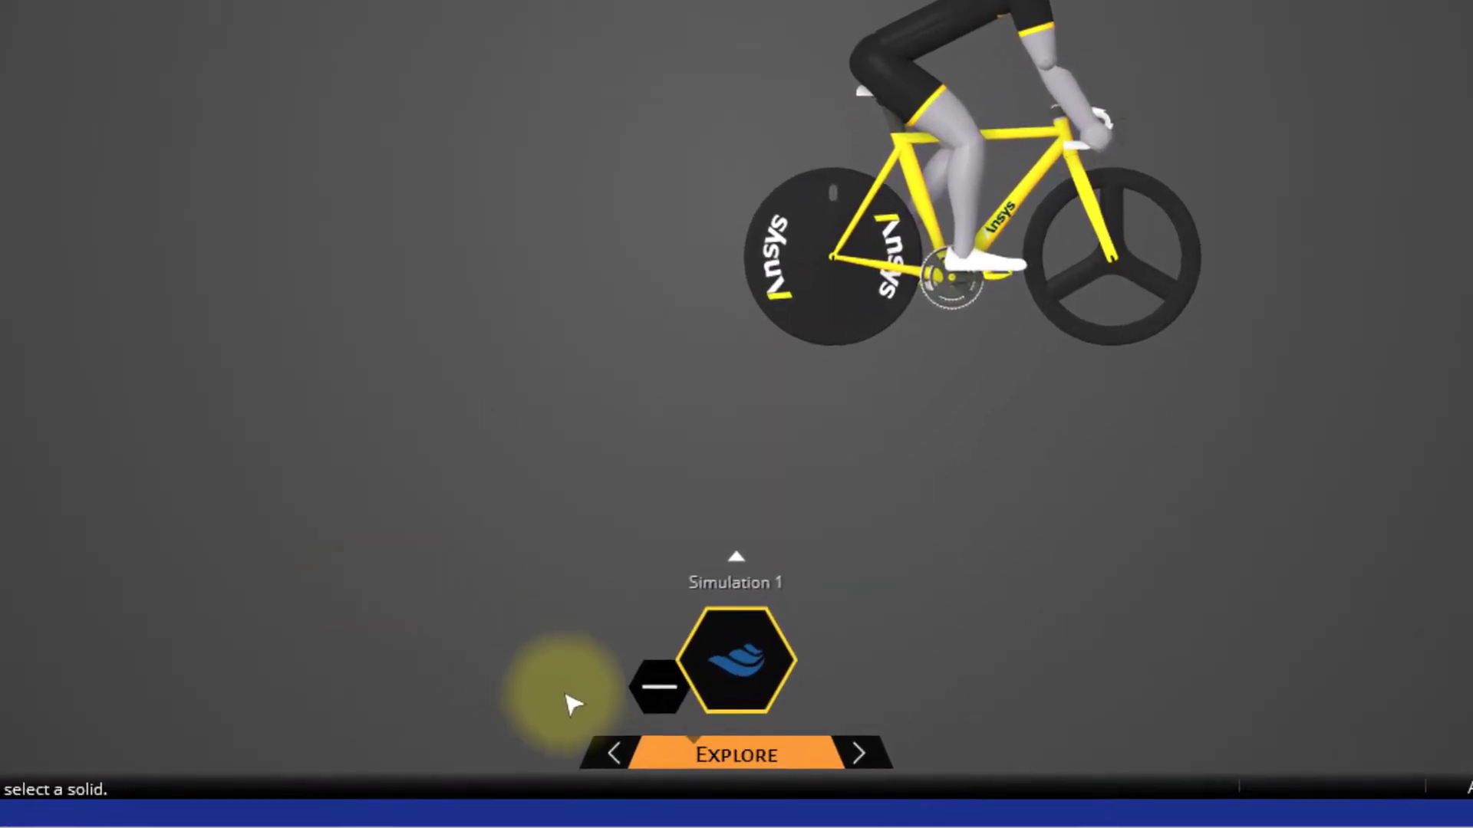
Run the flow simulation in the Explore stage and turn off the streamlines display.
{"action": "mouse_move", "coordinate": [690, 787]}
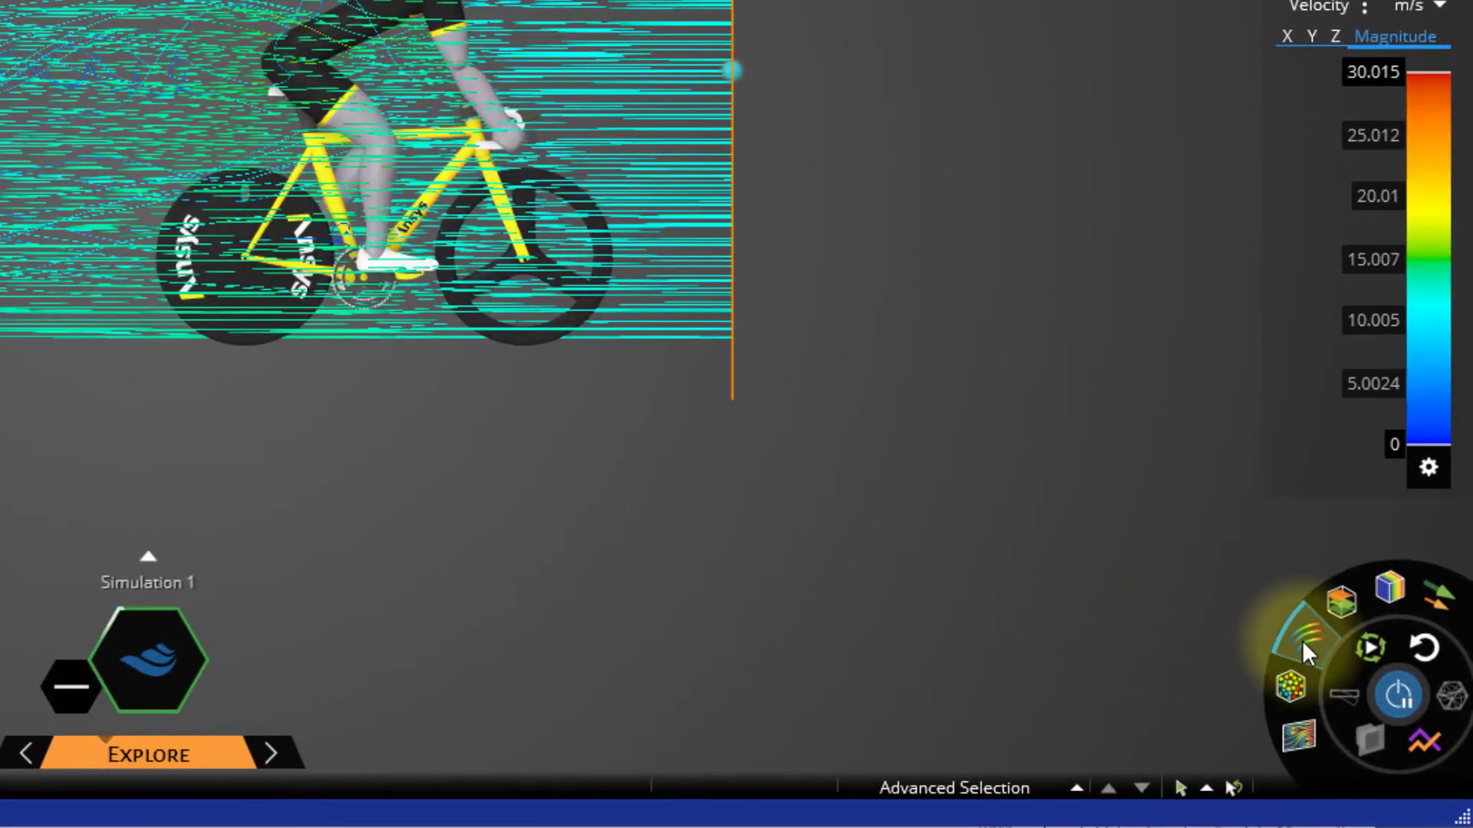
{"action": "left_click", "coordinate": [1373, 718]}
{"action": "left_click", "coordinate": [1301, 640]}
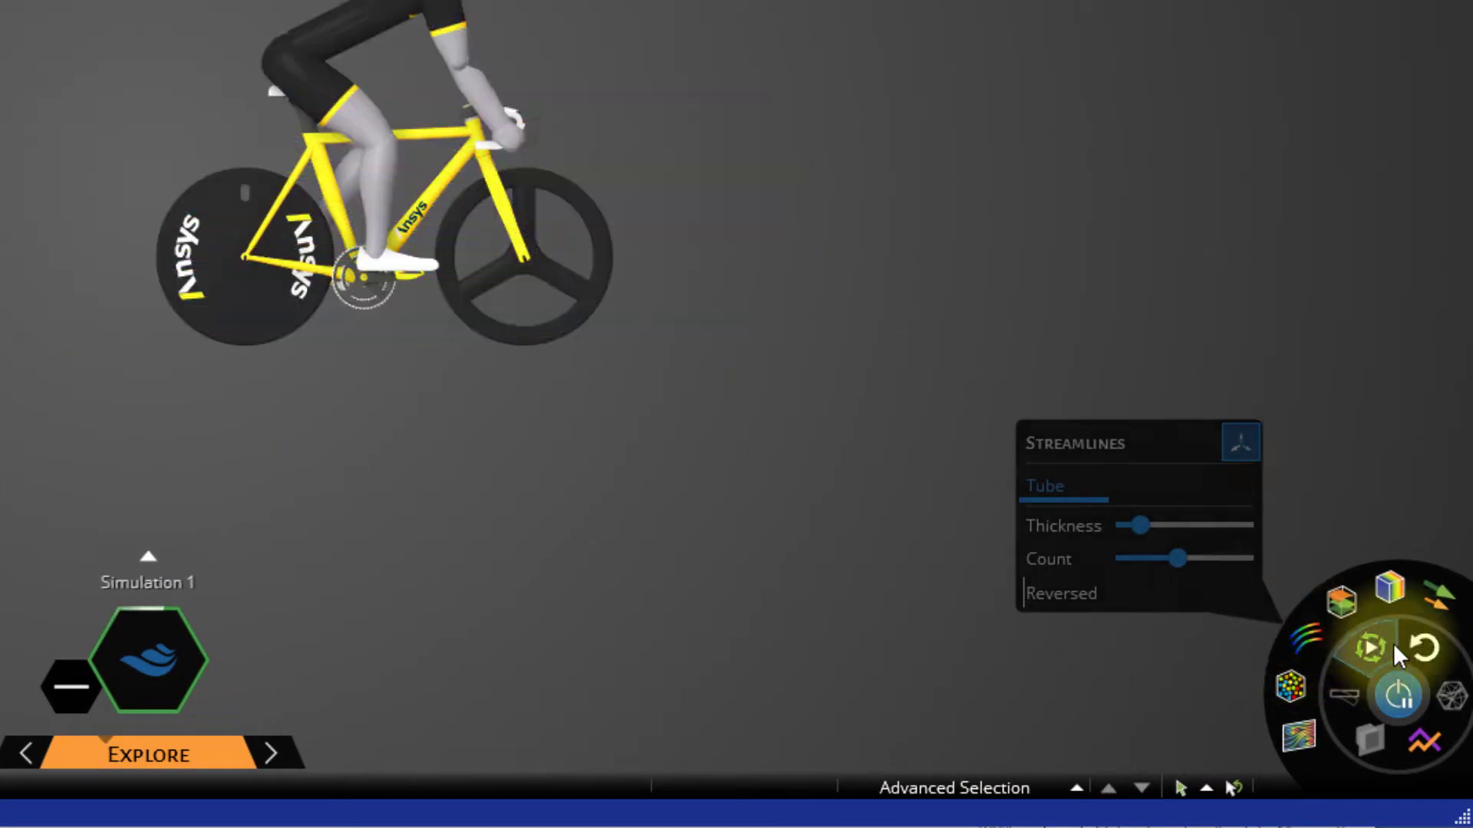
Display the velocity results as contours on all faces and change their surface display priority.
{"action": "left_click", "coordinate": [1394, 584]}
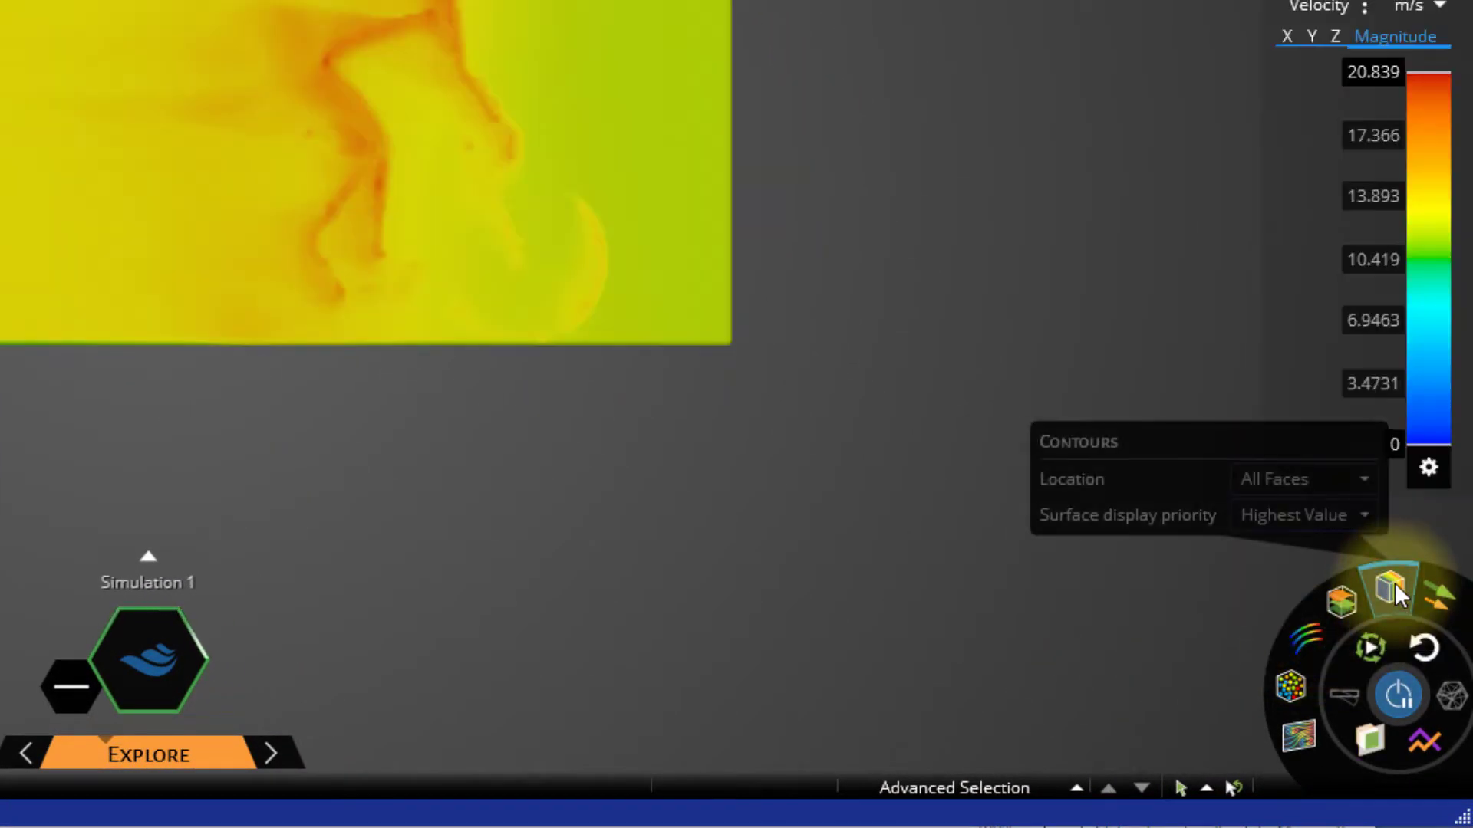
{"action": "mouse_move", "coordinate": [1402, 580]}
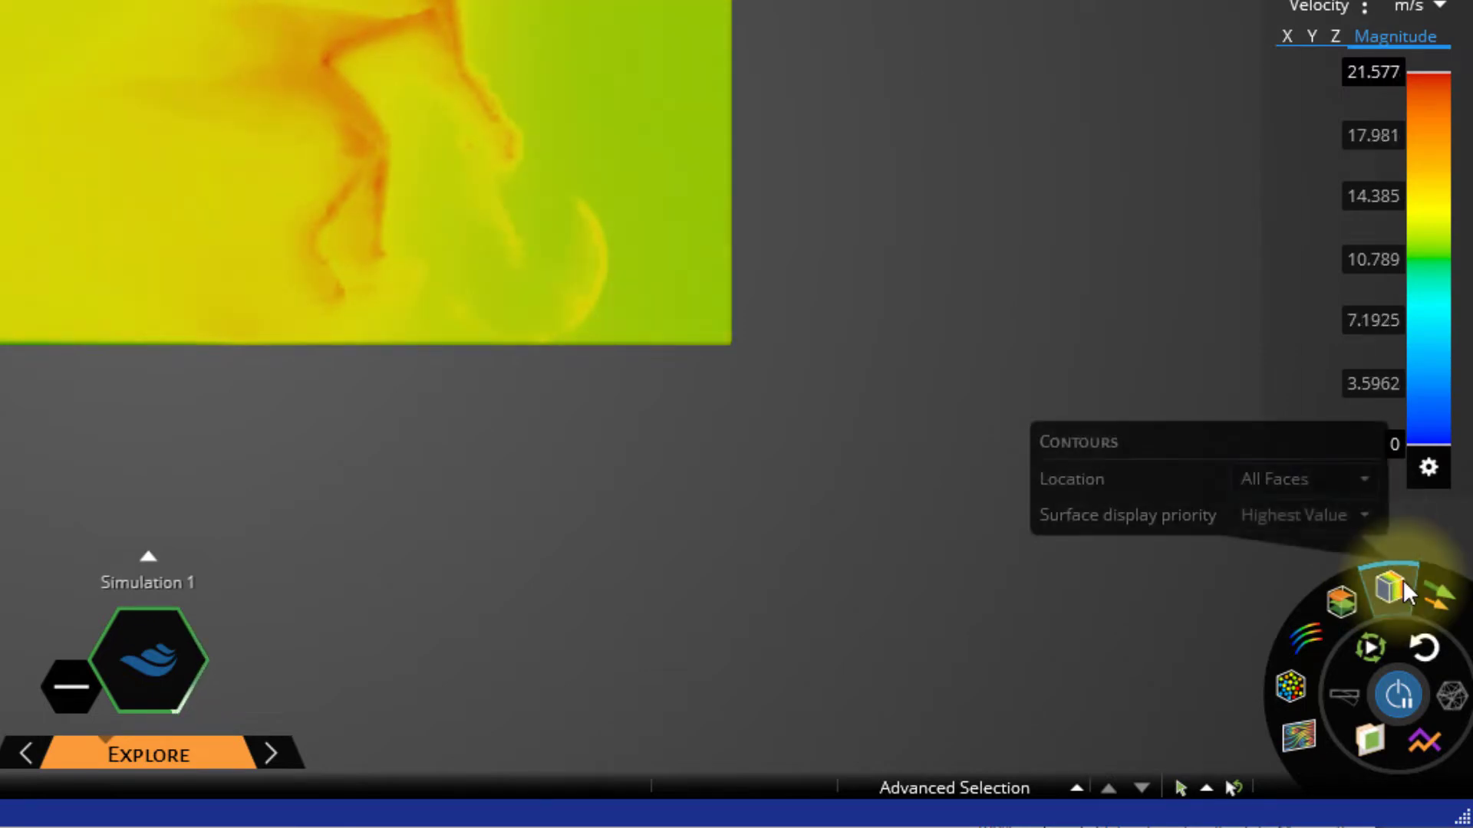
{"action": "left_click", "coordinate": [1369, 513]}
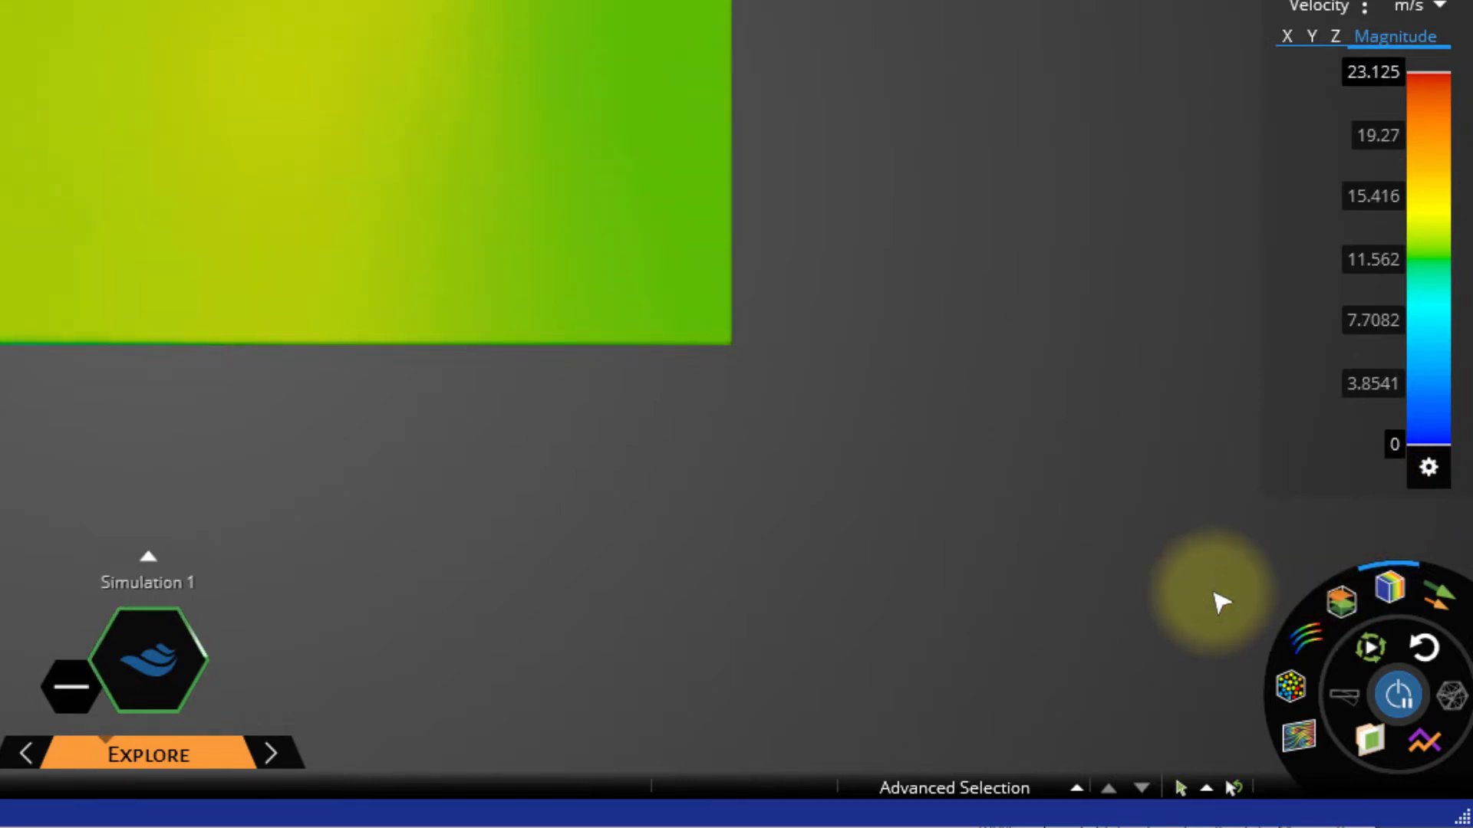
Cut the contour results with a section plane and rotate it upright with Move so it runs lengthwise through the cyclist.
{"action": "left_click", "coordinate": [1355, 748]}
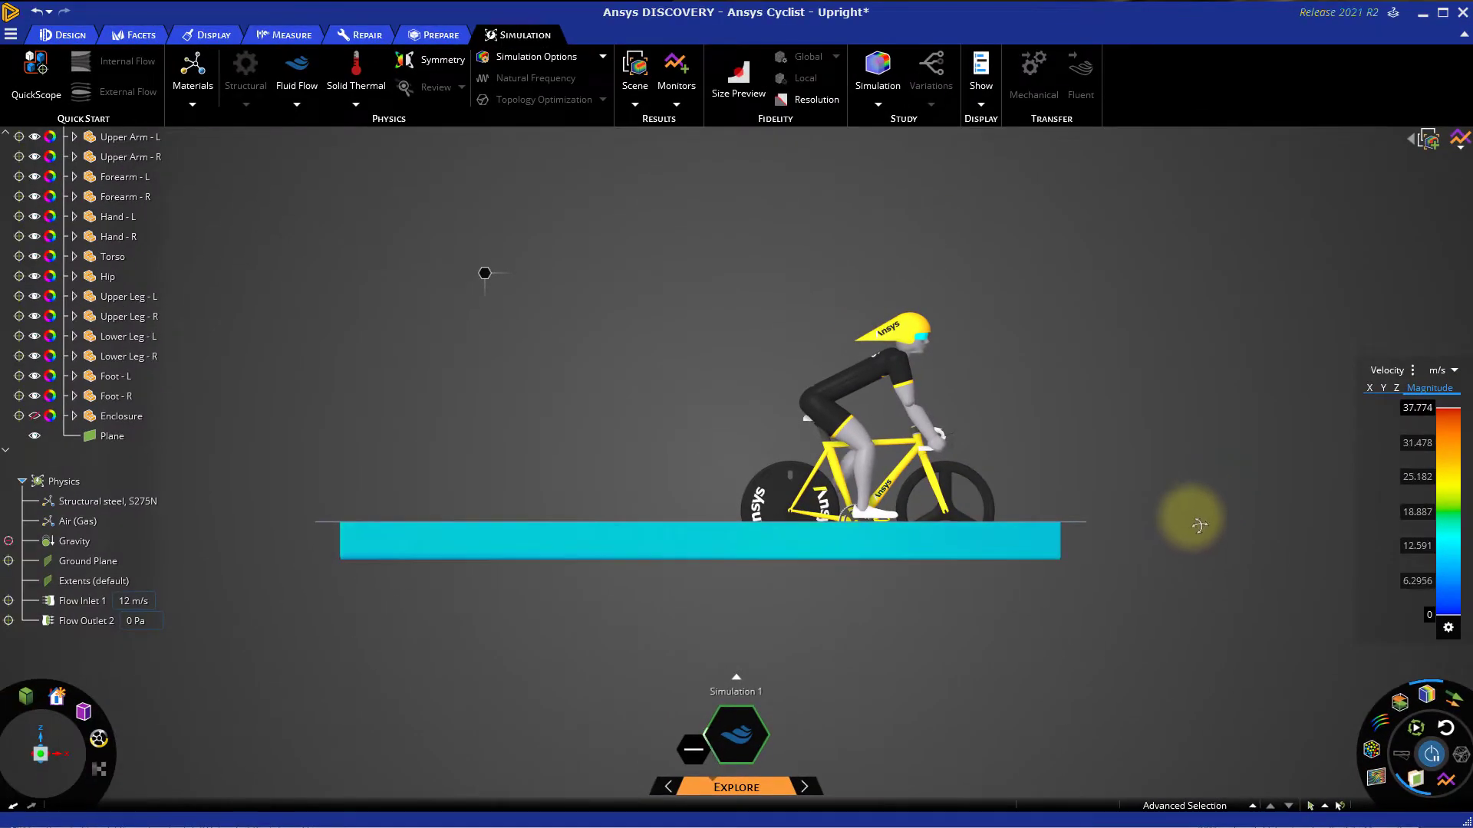
{"action": "middle_click_drag", "start_coordinate": [1064, 392], "coordinate": [1039, 444]}
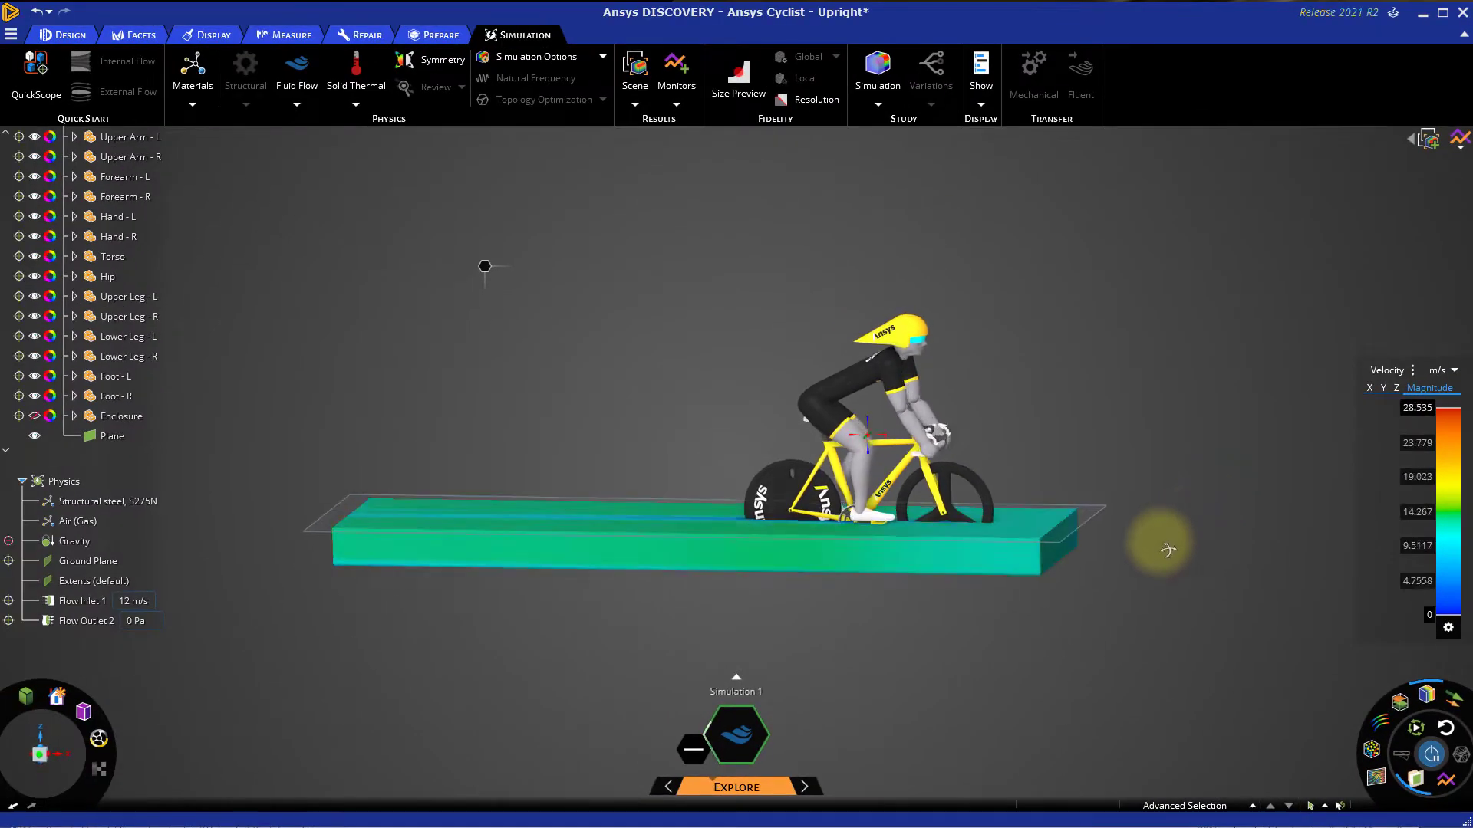
{"action": "middle_click_drag", "start_coordinate": [1163, 554], "coordinate": [1107, 552]}
{"action": "left_click", "coordinate": [1101, 516]}
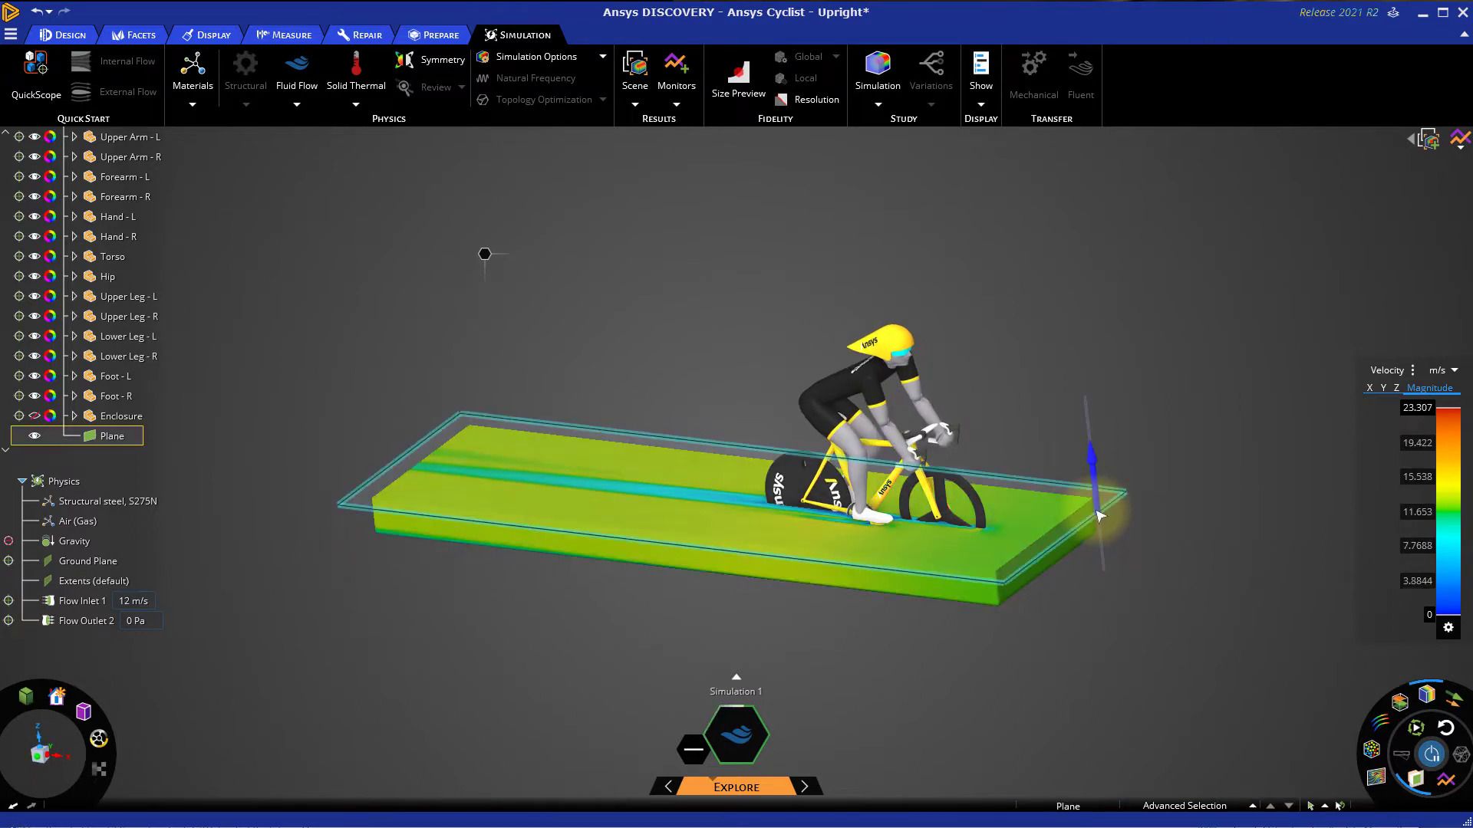
{"action": "key", "text": "m"}
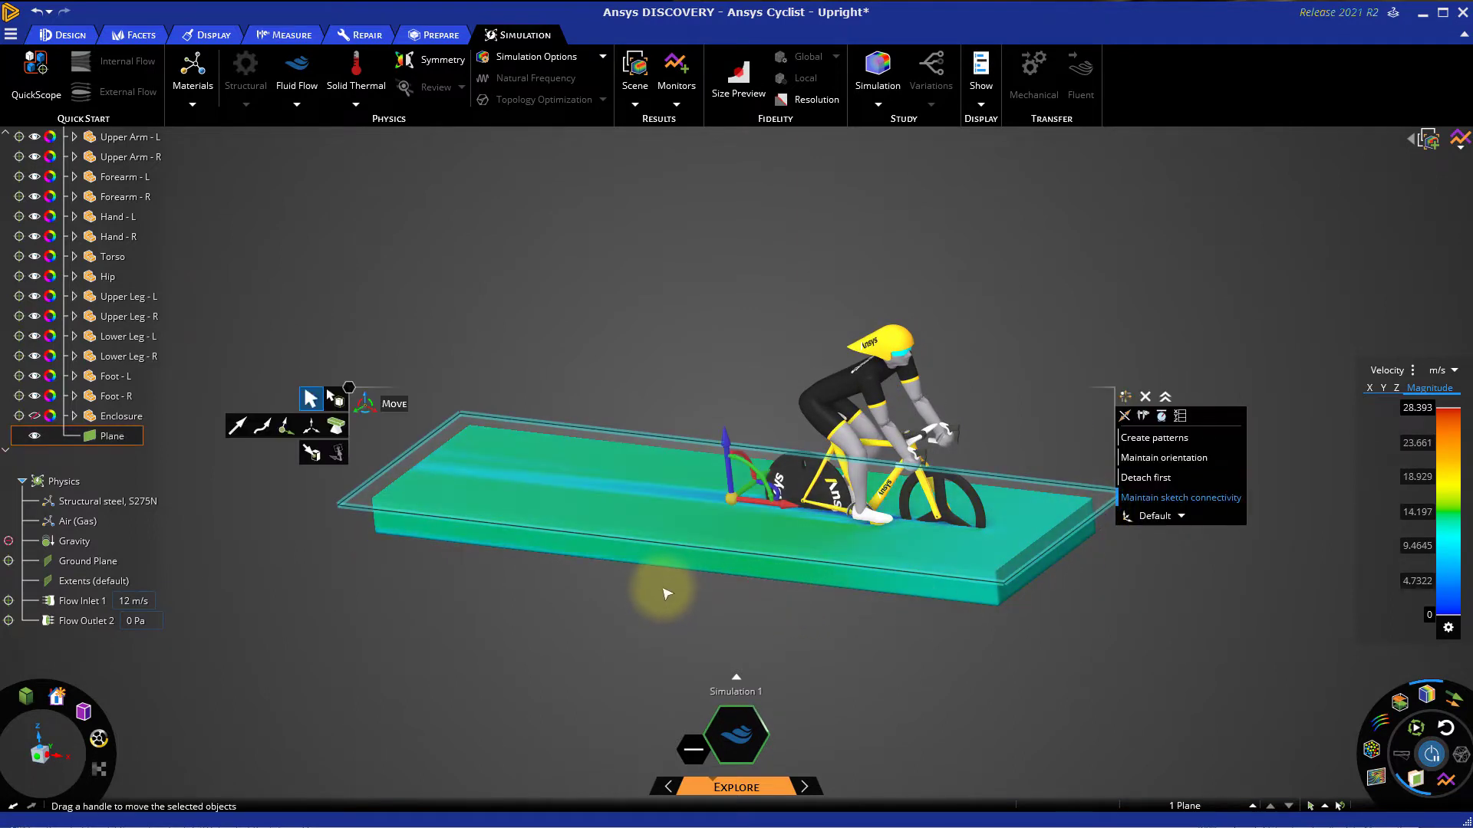
{"action": "middle_click_drag", "start_coordinate": [658, 598], "coordinate": [759, 470]}
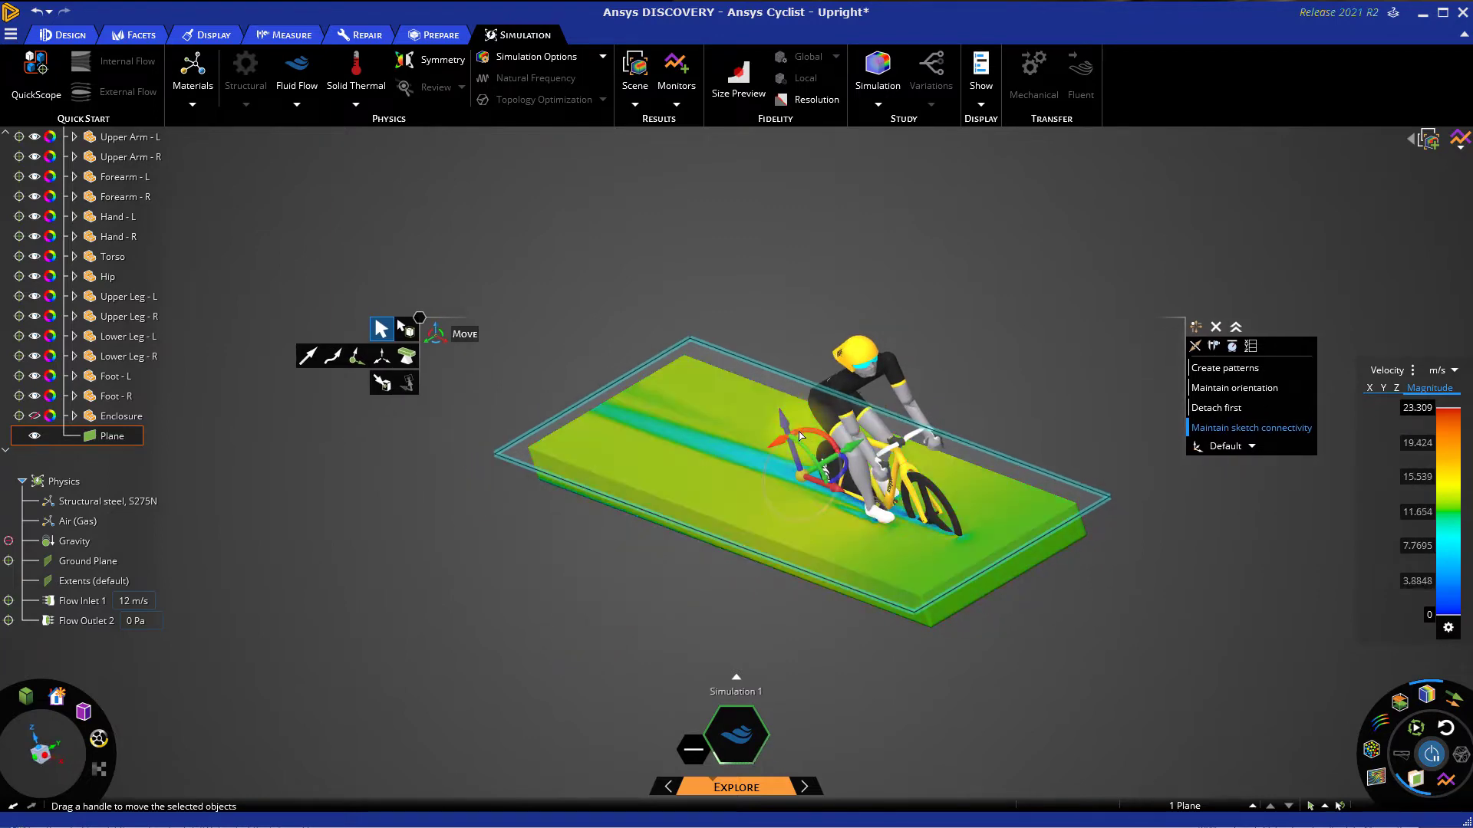
{"action": "left_click_drag", "start_coordinate": [799, 436], "coordinate": [667, 615]}
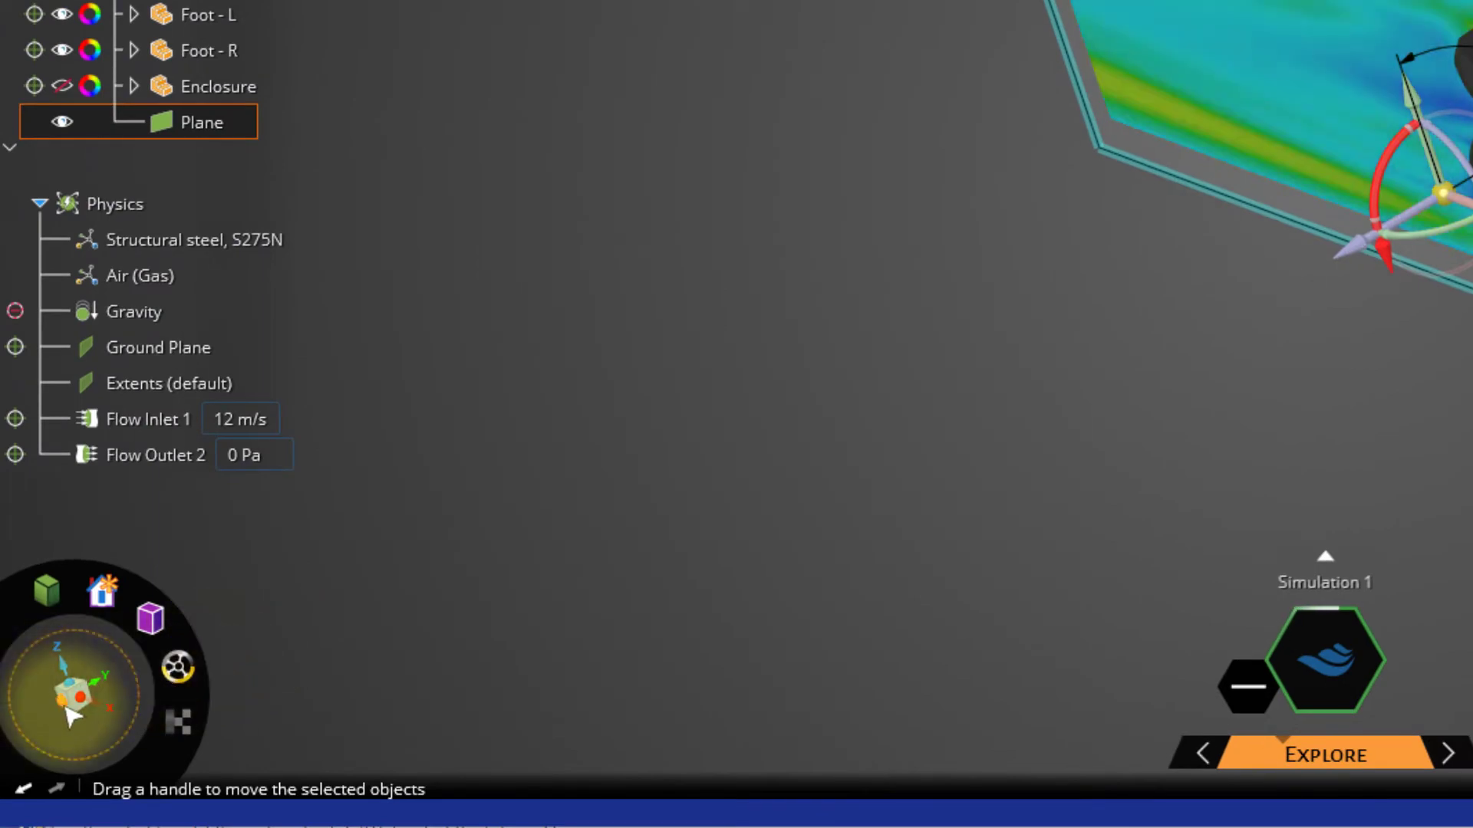
{"action": "left_click", "coordinate": [73, 715]}
{"action": "key", "text": "Escape"}
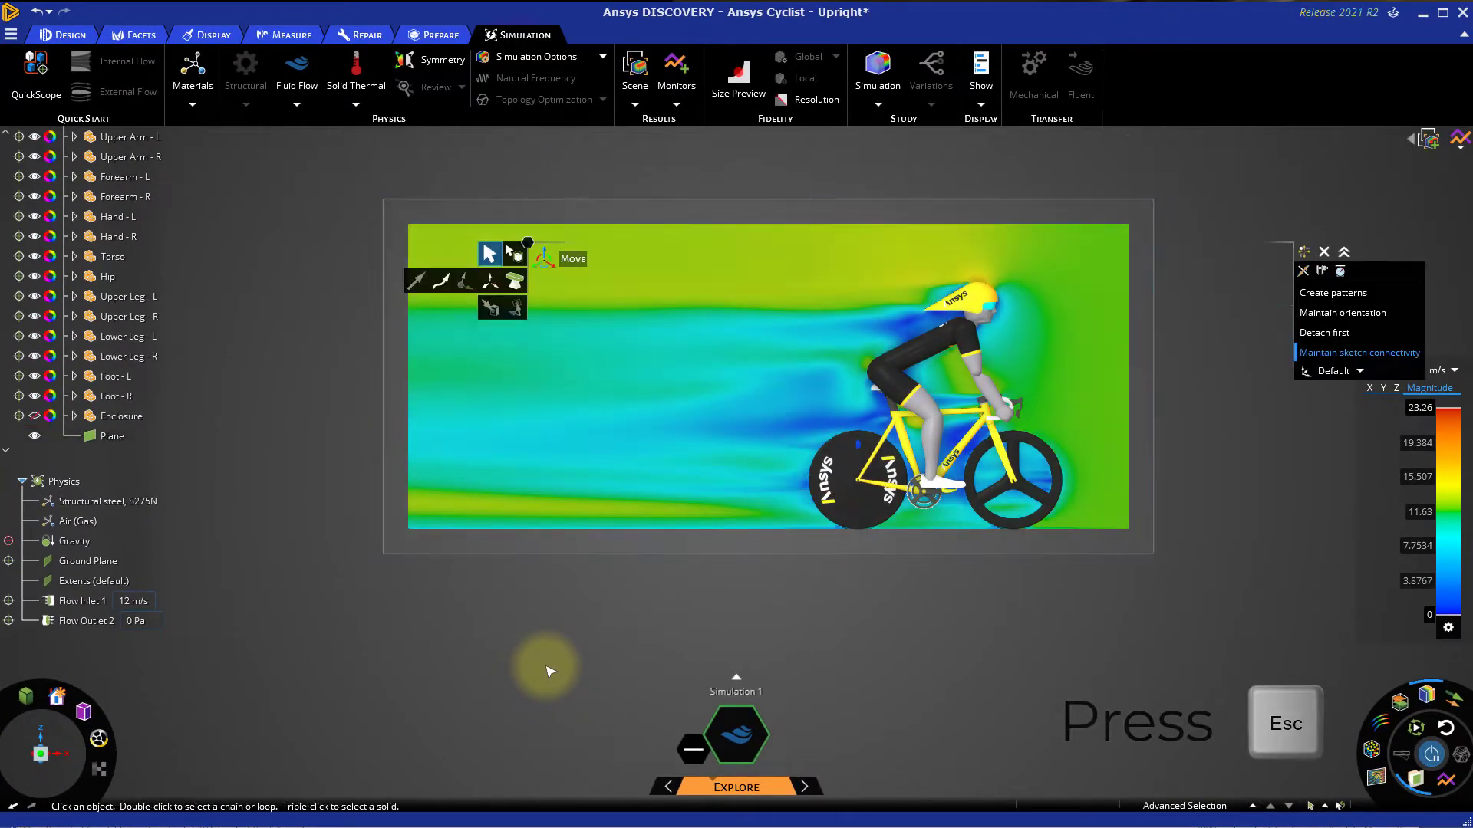
Finish the Move operation and replace the velocity contours with streamlines around the cyclist.
{"action": "key", "text": "Escape"}
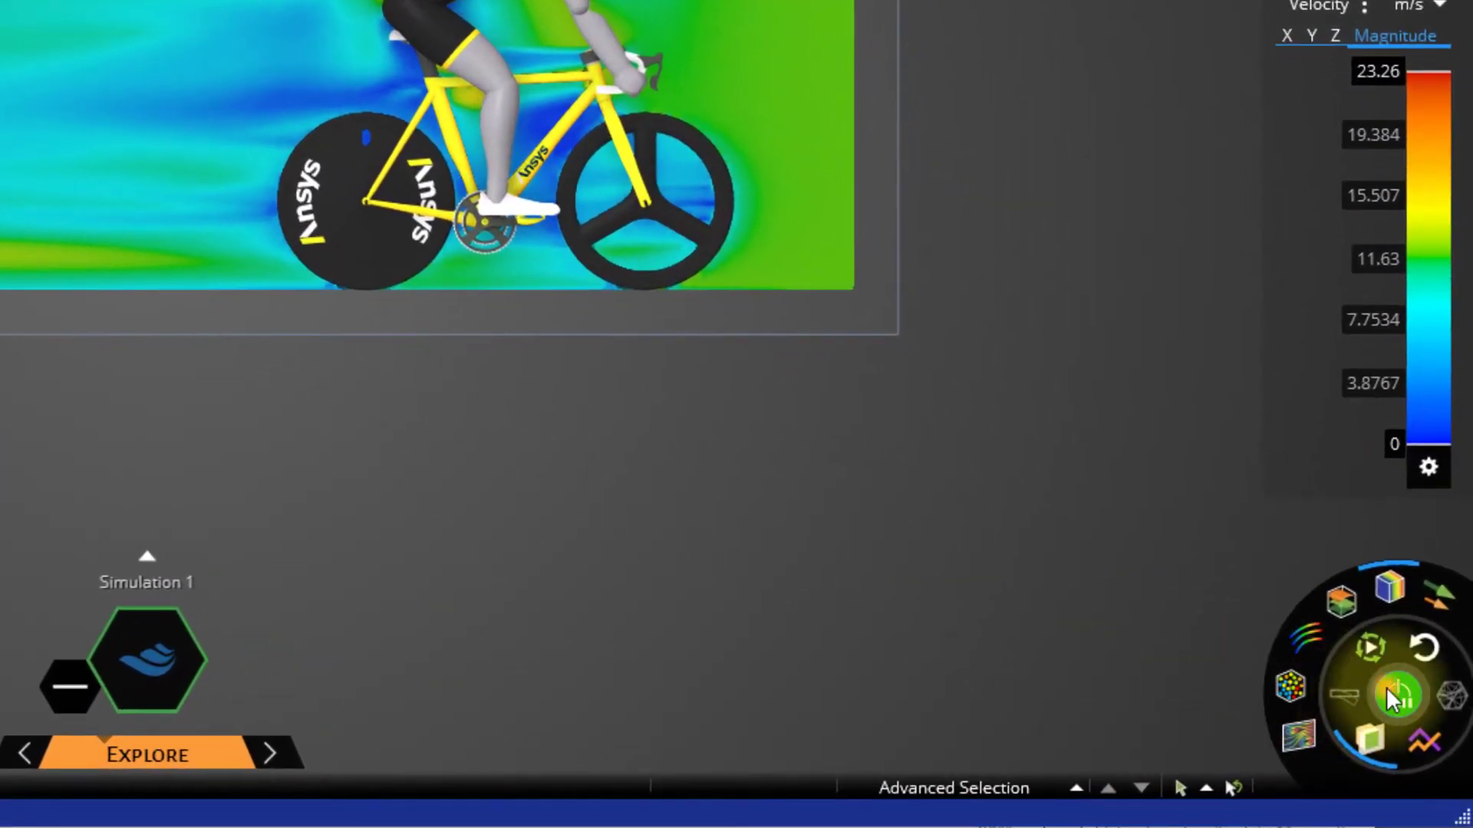
{"action": "left_click", "coordinate": [1390, 587]}
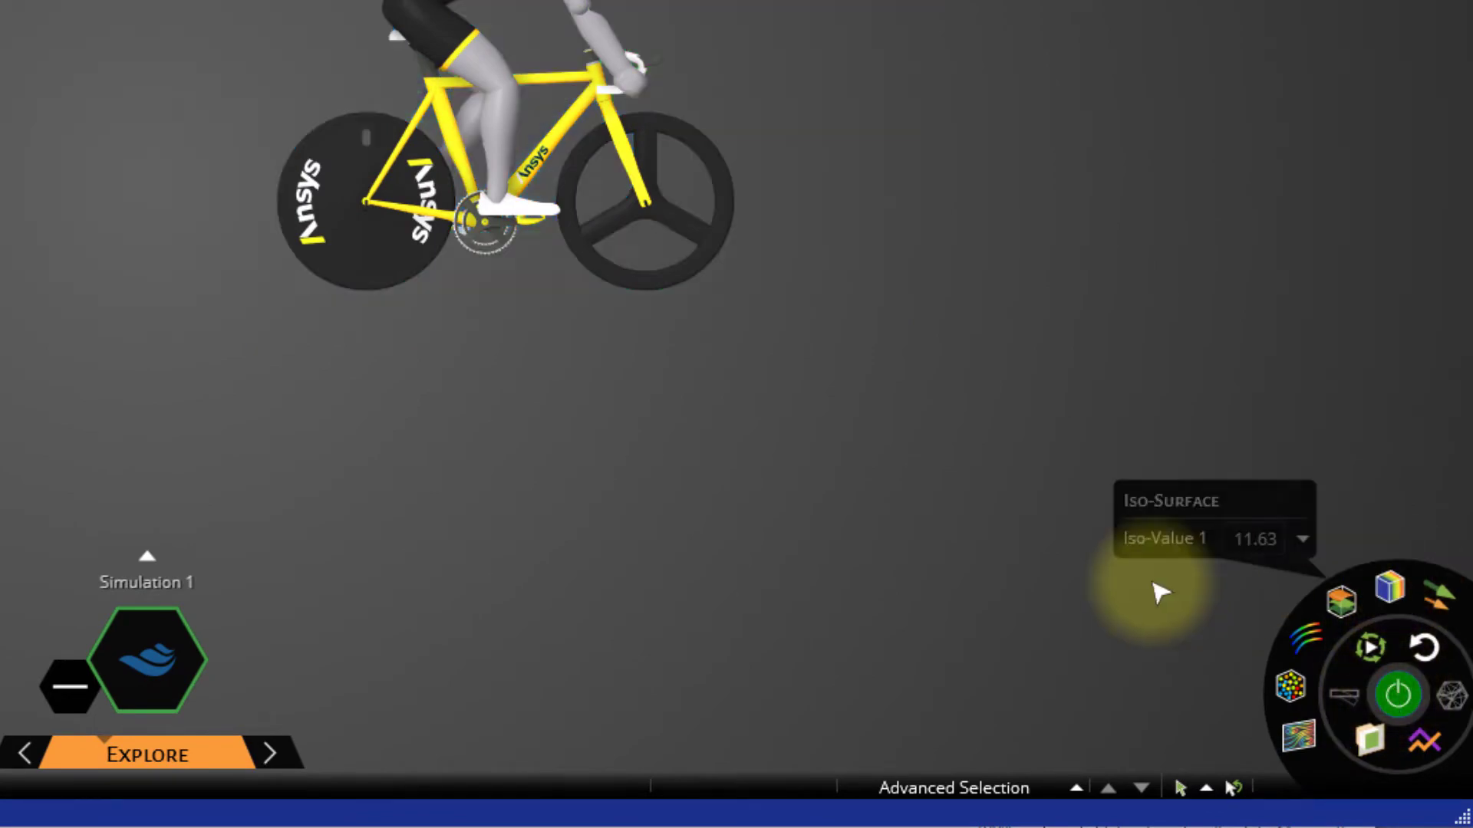
{"action": "left_click", "coordinate": [1287, 628]}
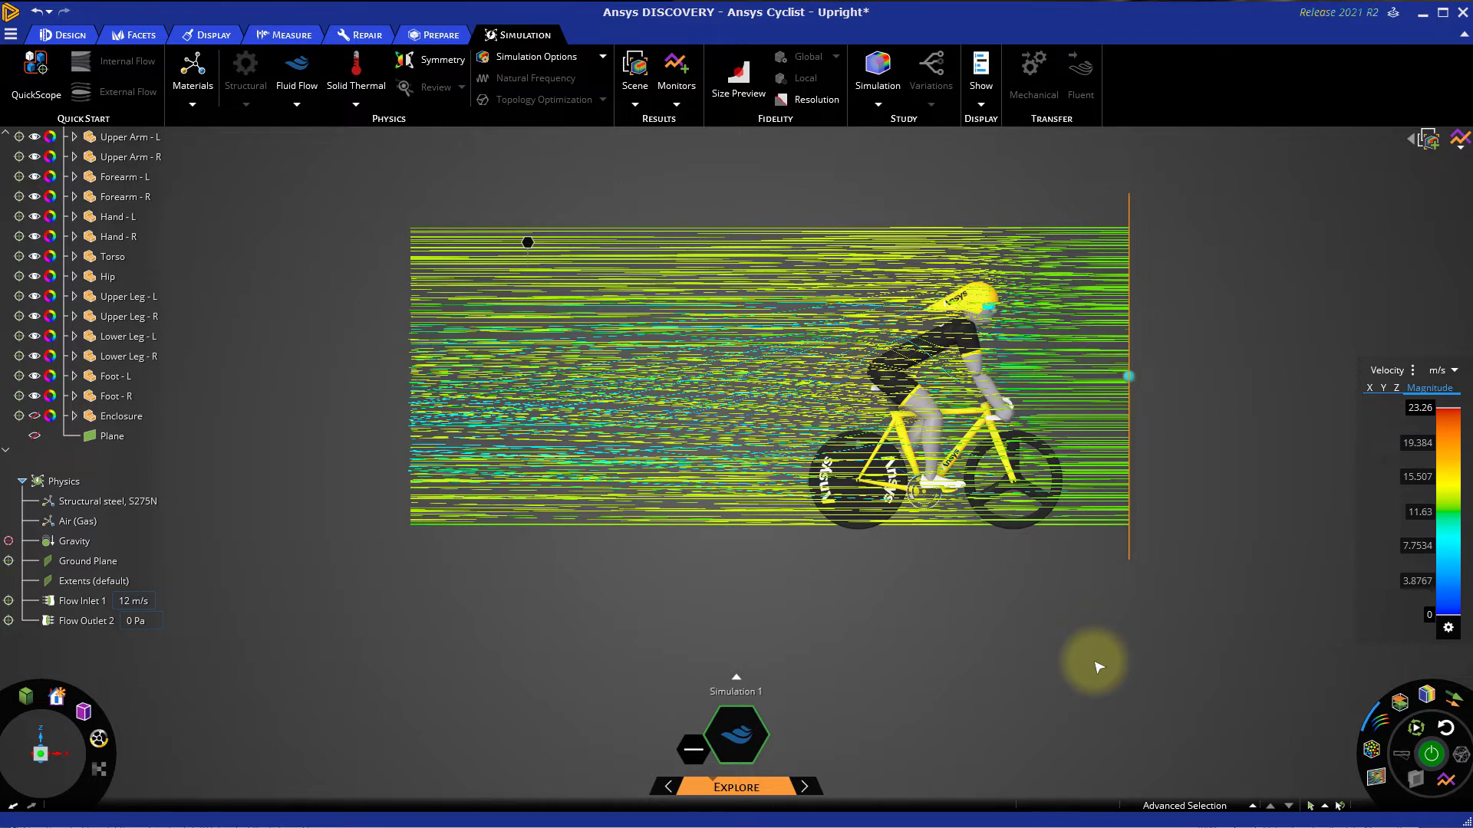
Reshape the circular streamline seed area into a narrow upright line through the cyclist's centre plane and return to the side view.
{"action": "middle_click_drag", "start_coordinate": [867, 387], "coordinate": [735, 453]}
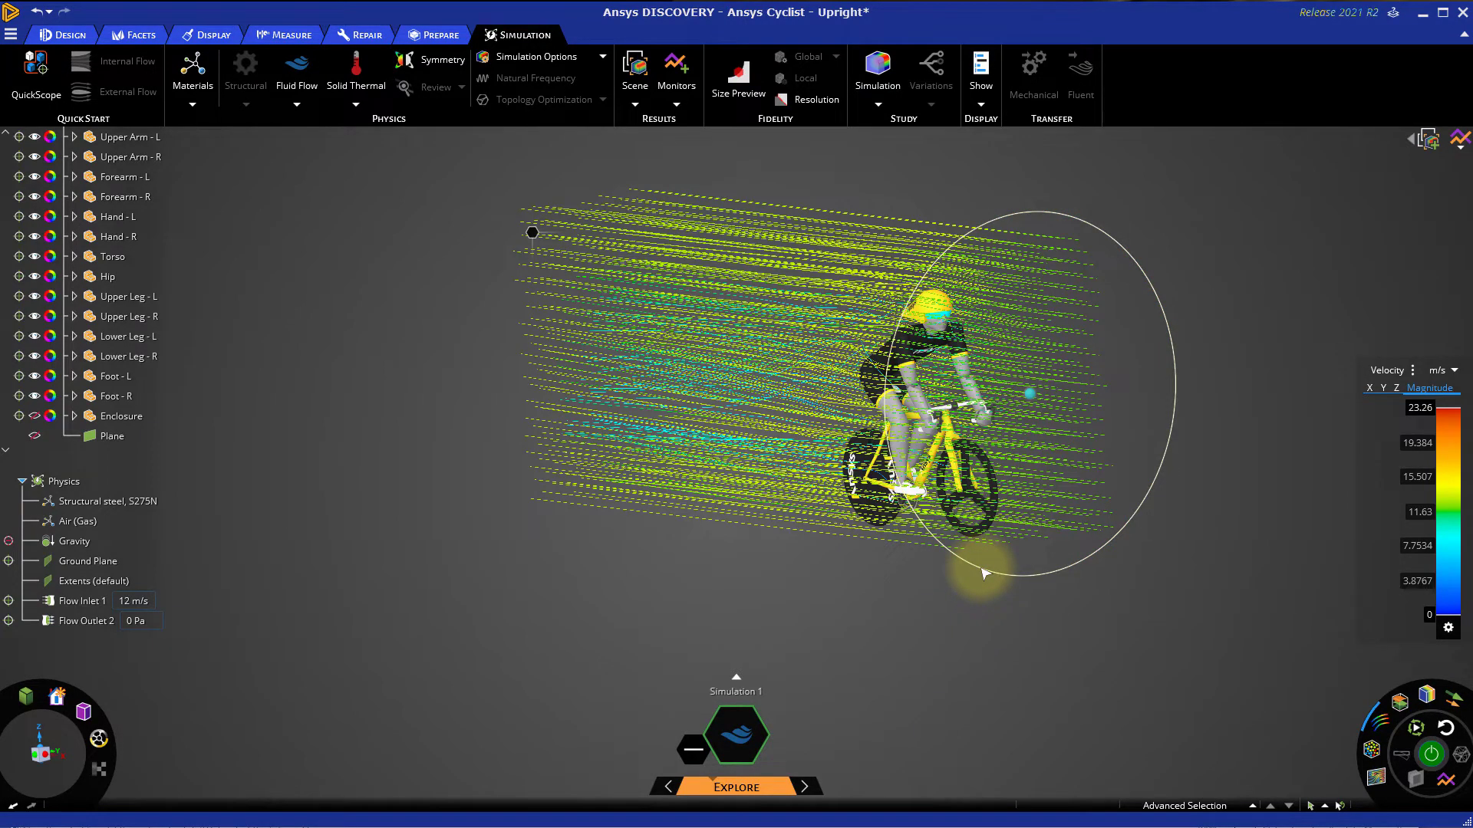
{"action": "left_click_drag", "start_coordinate": [985, 574], "coordinate": [1100, 541]}
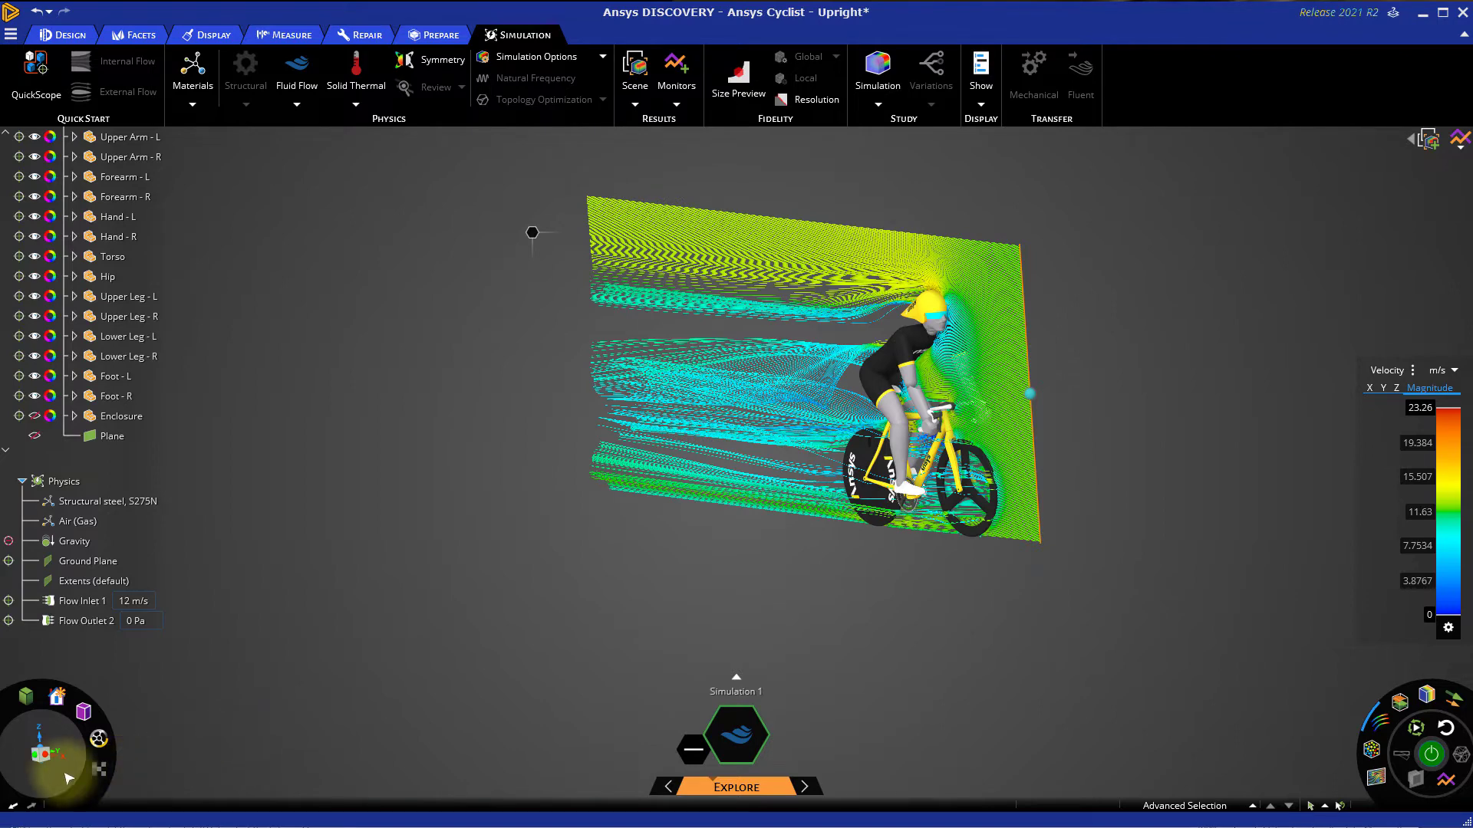
{"action": "left_click", "coordinate": [37, 756]}
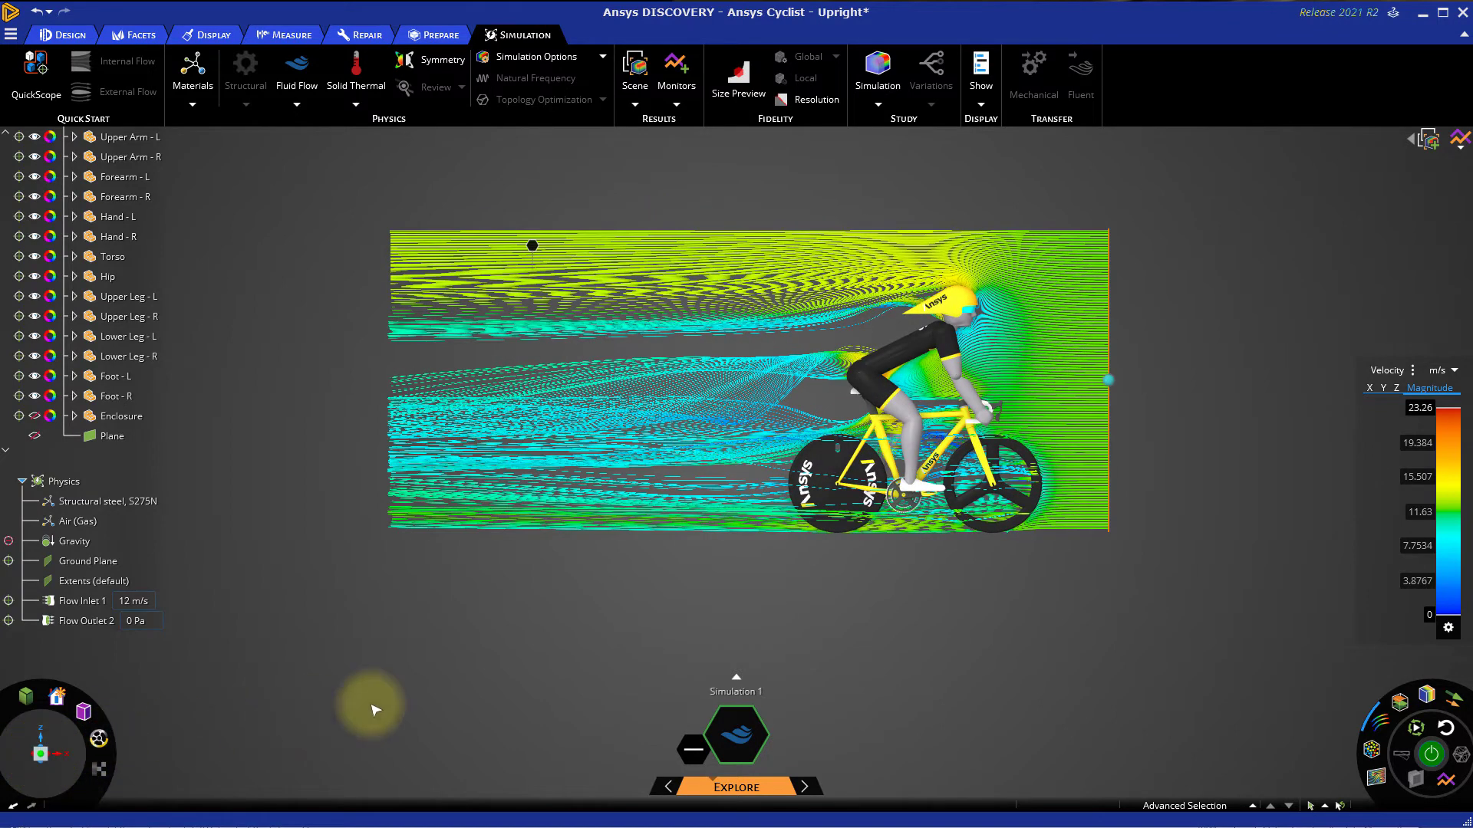
Open the streamlines' positioning option, and replace the streamlines with velocity contours cut by the lengthwise section plane.
{"action": "mouse_move", "coordinate": [1376, 725]}
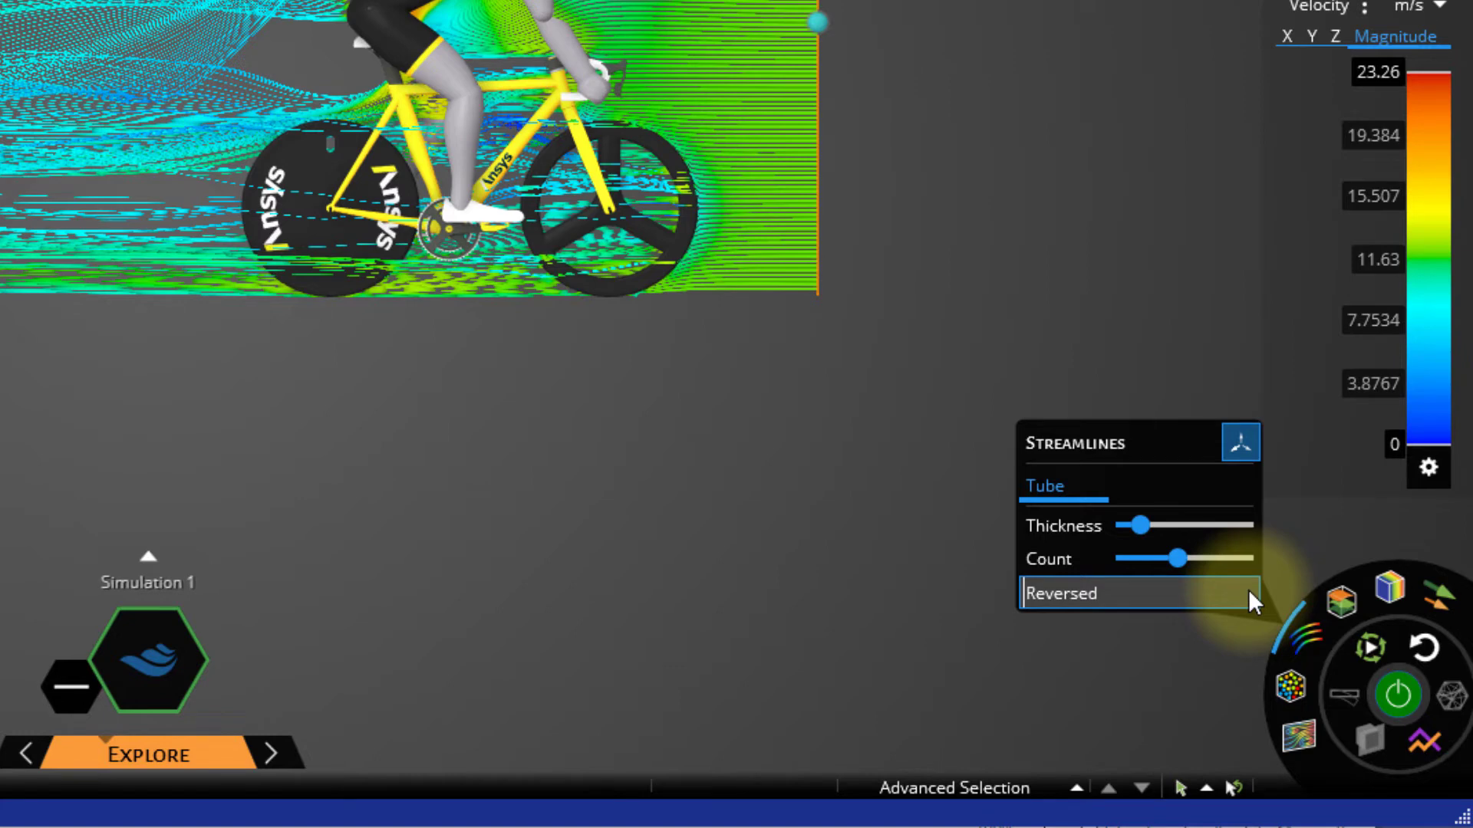
{"action": "left_click", "coordinate": [1238, 443]}
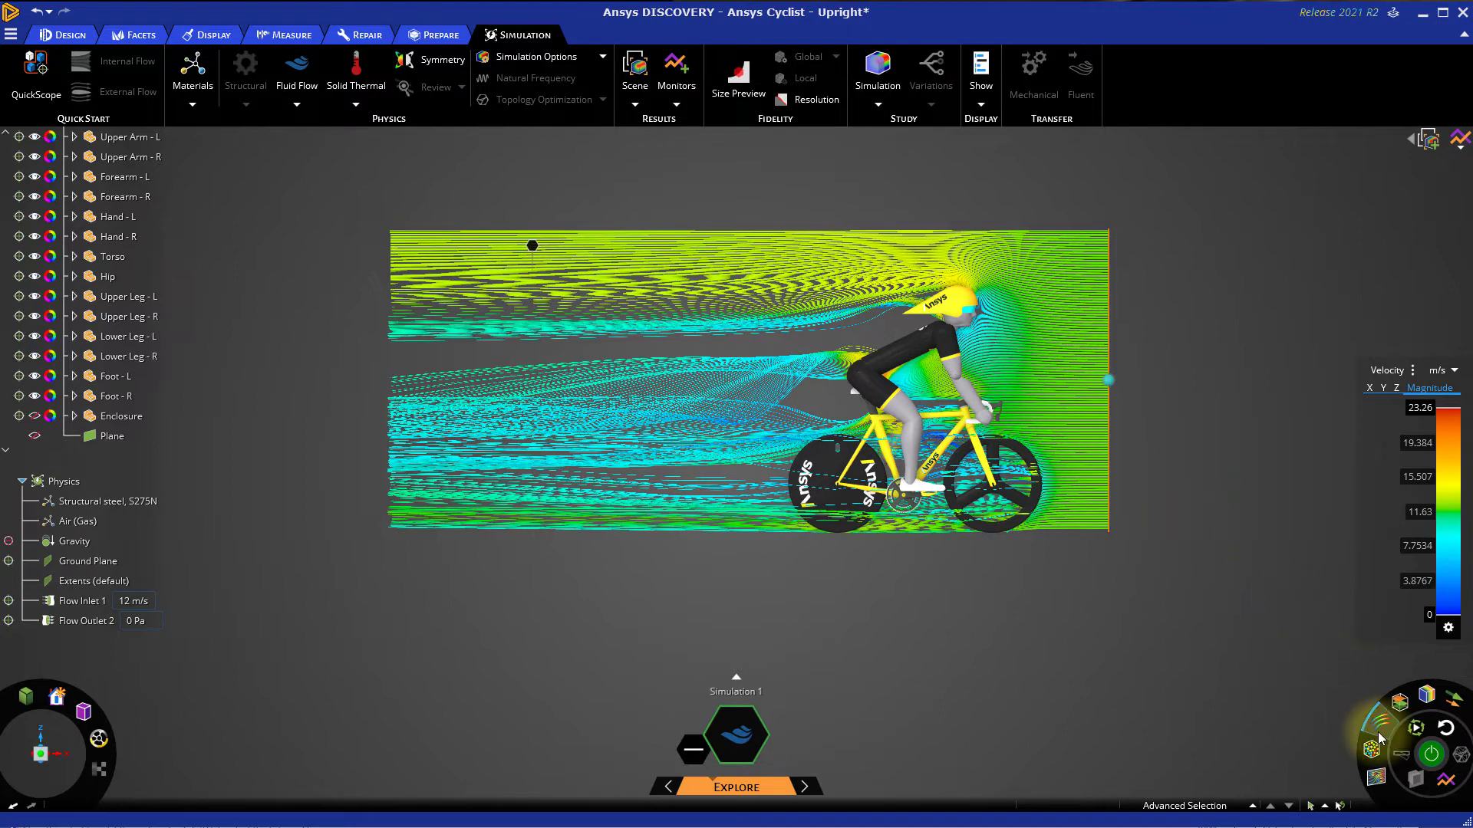
{"action": "left_click", "coordinate": [1429, 700]}
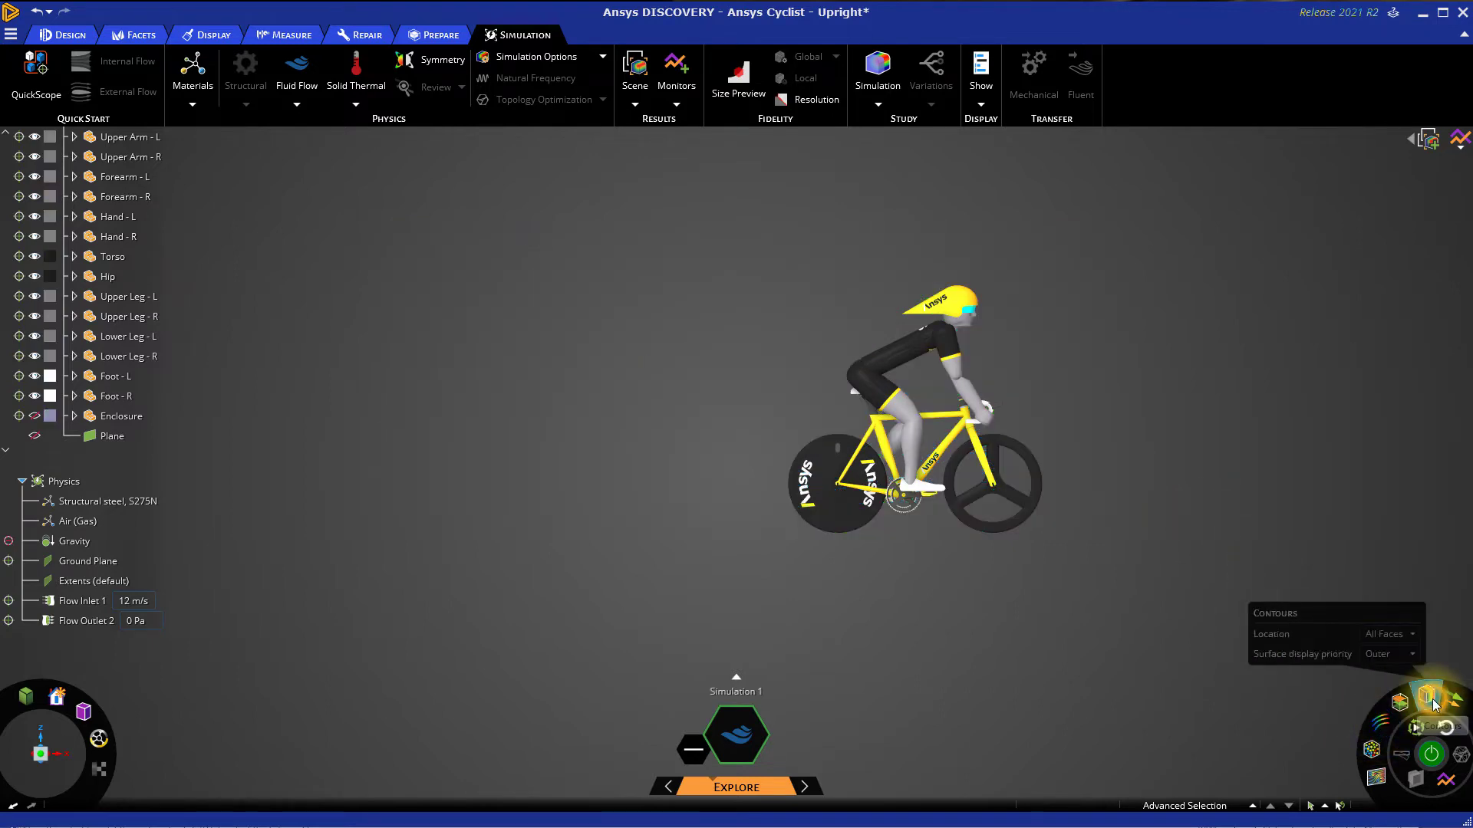
{"action": "left_click", "coordinate": [1413, 780]}
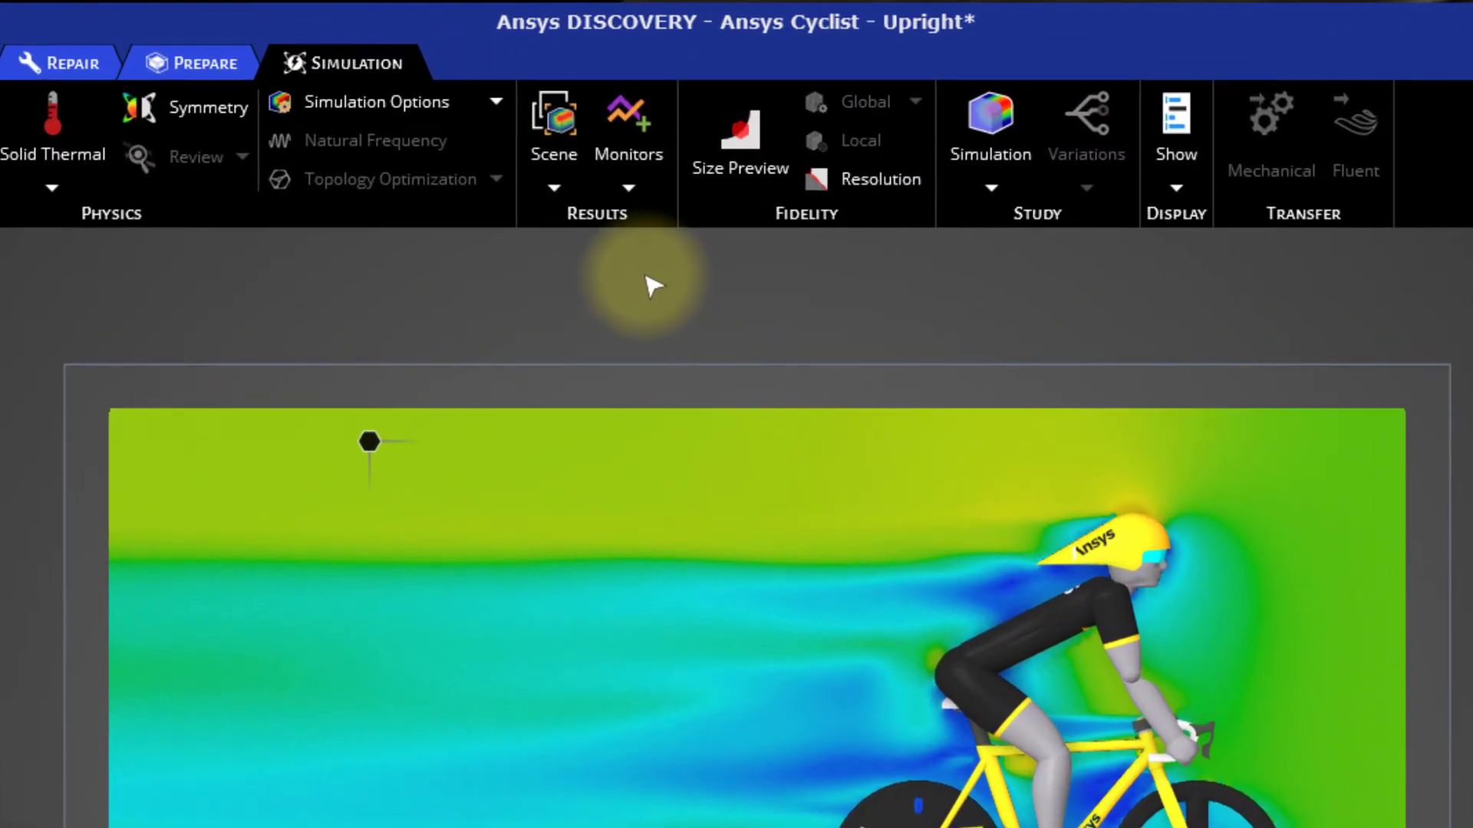
Create an X-direction Force monitor on all faces of the cyclist and bicycle, and place its chart beside the flow section.
{"action": "left_click", "coordinate": [629, 131]}
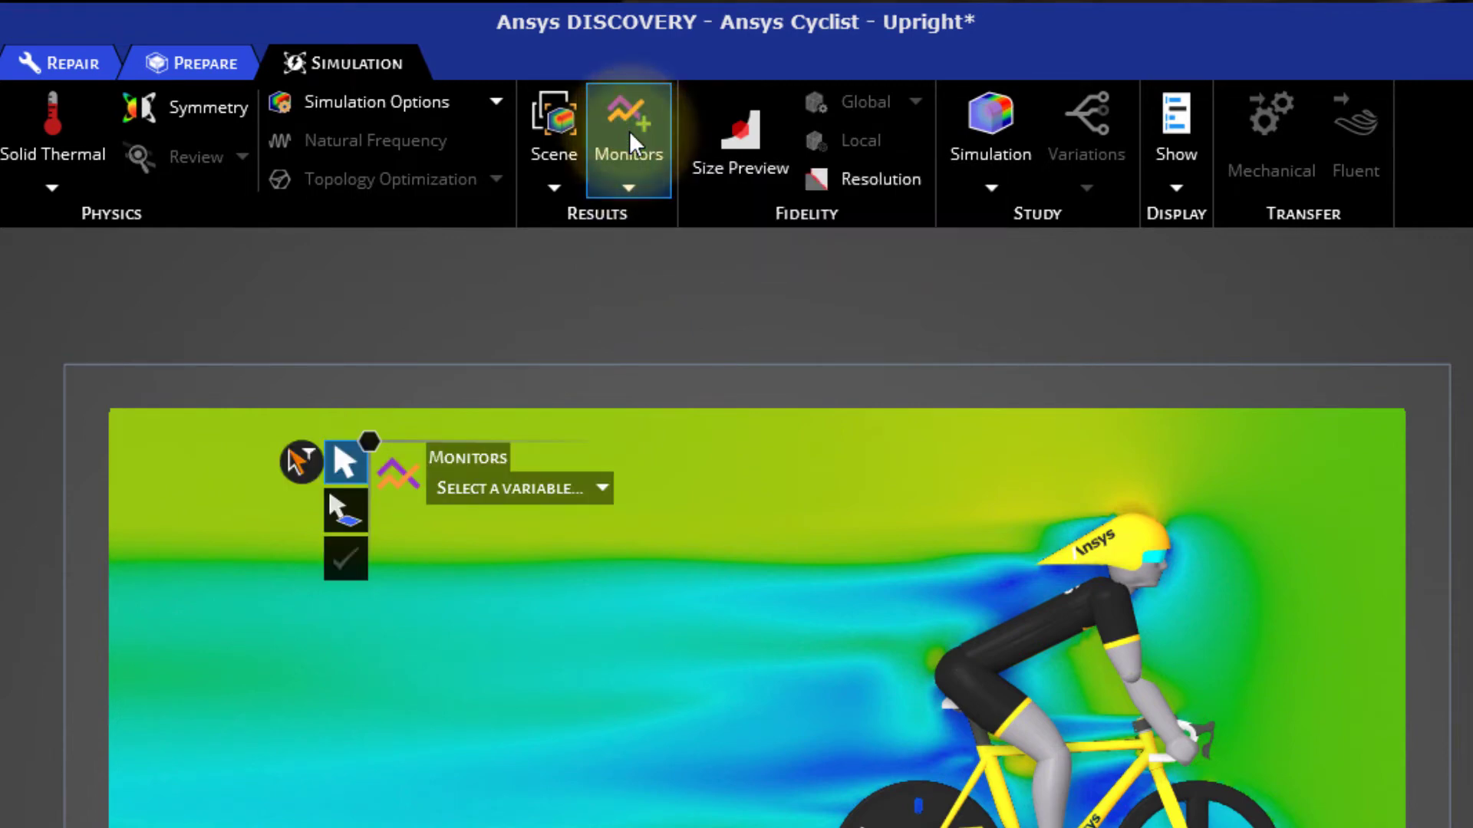
{"action": "left_click", "coordinate": [602, 491]}
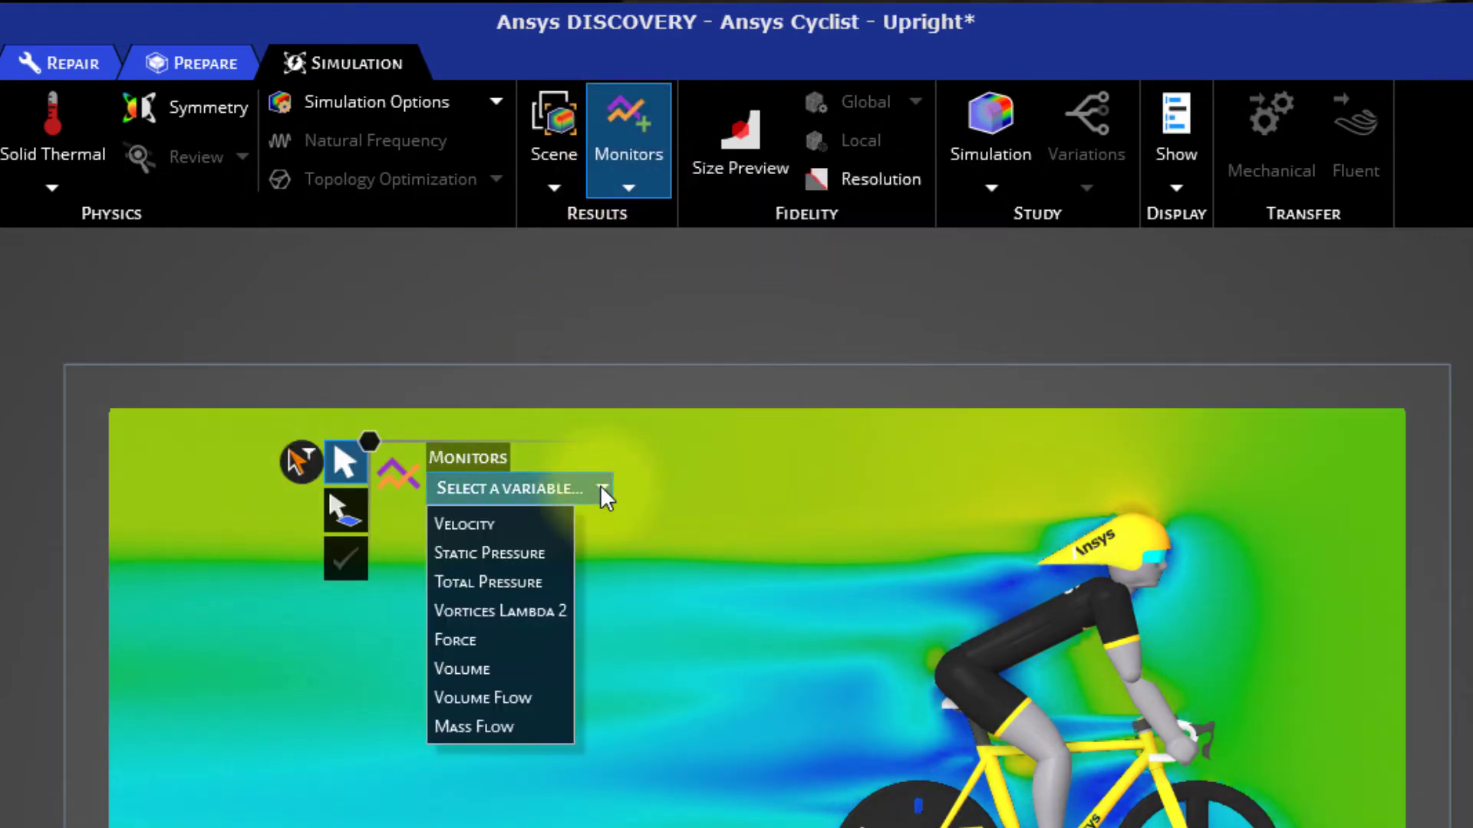
{"action": "left_click", "coordinate": [509, 640]}
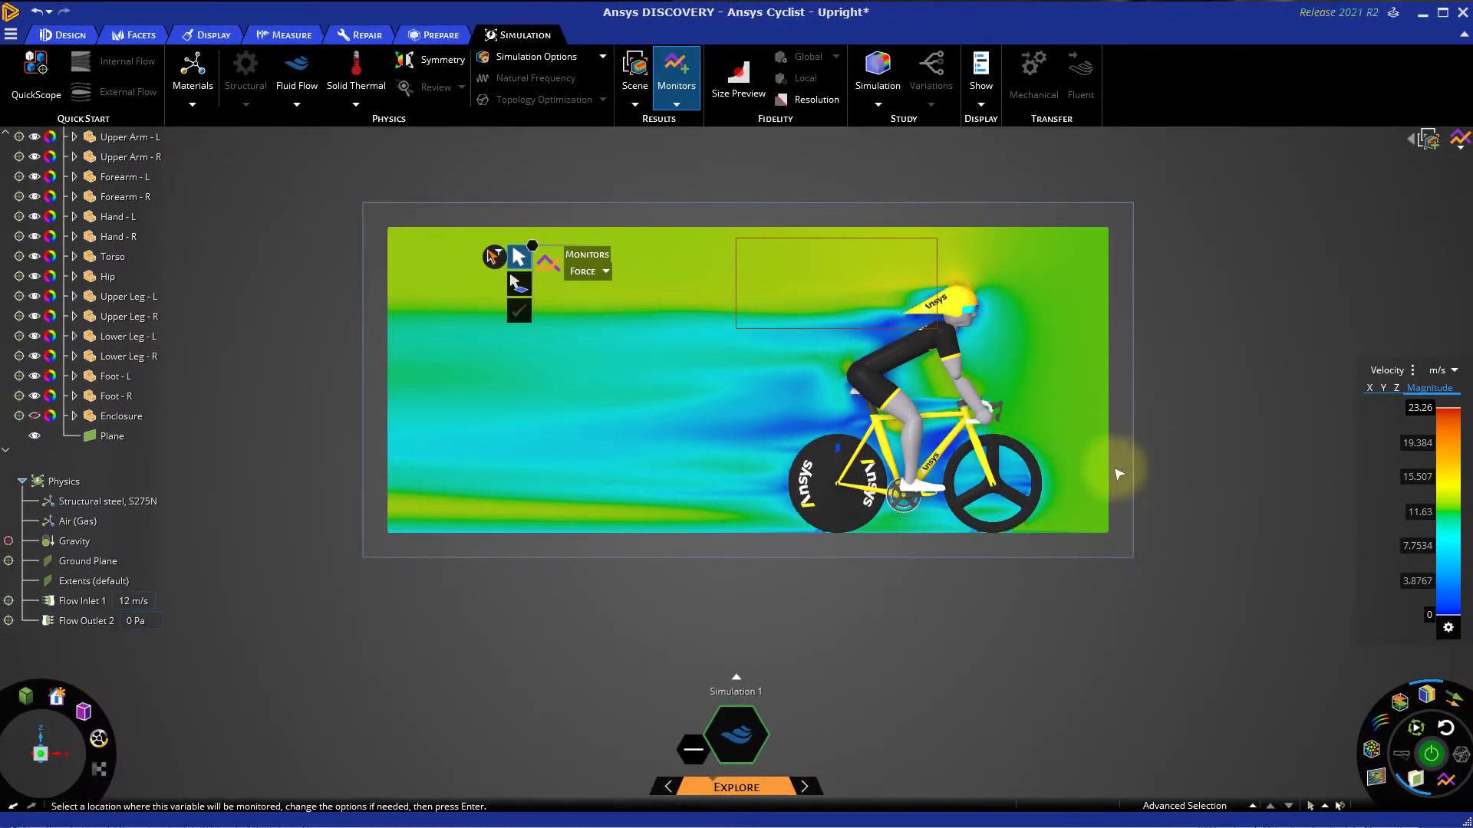
{"action": "left_click_drag", "start_coordinate": [1125, 488], "coordinate": [1145, 608]}
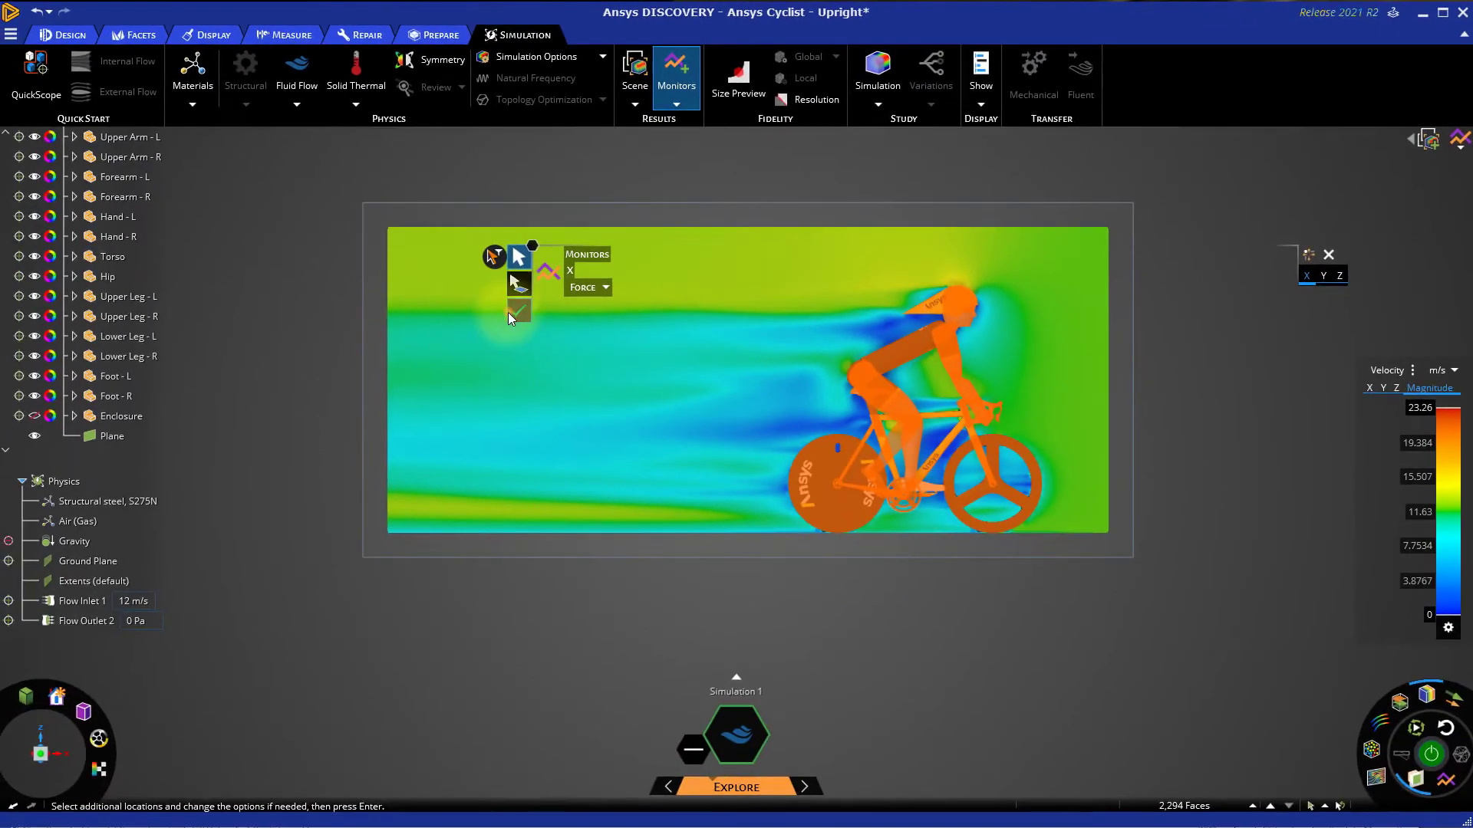
{"action": "left_click", "coordinate": [510, 312]}
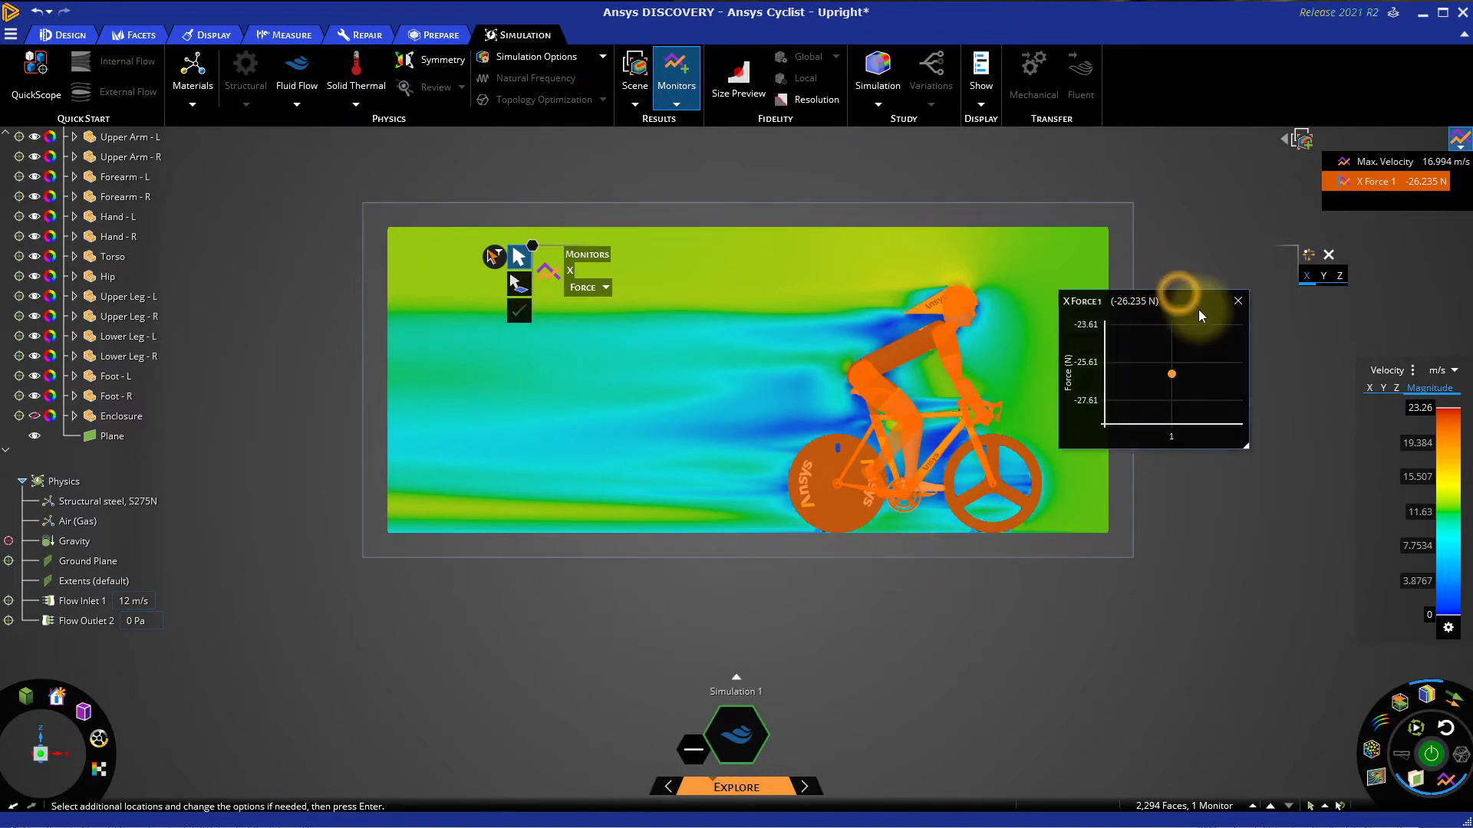
{"action": "left_click_drag", "start_coordinate": [1178, 295], "coordinate": [1286, 375]}
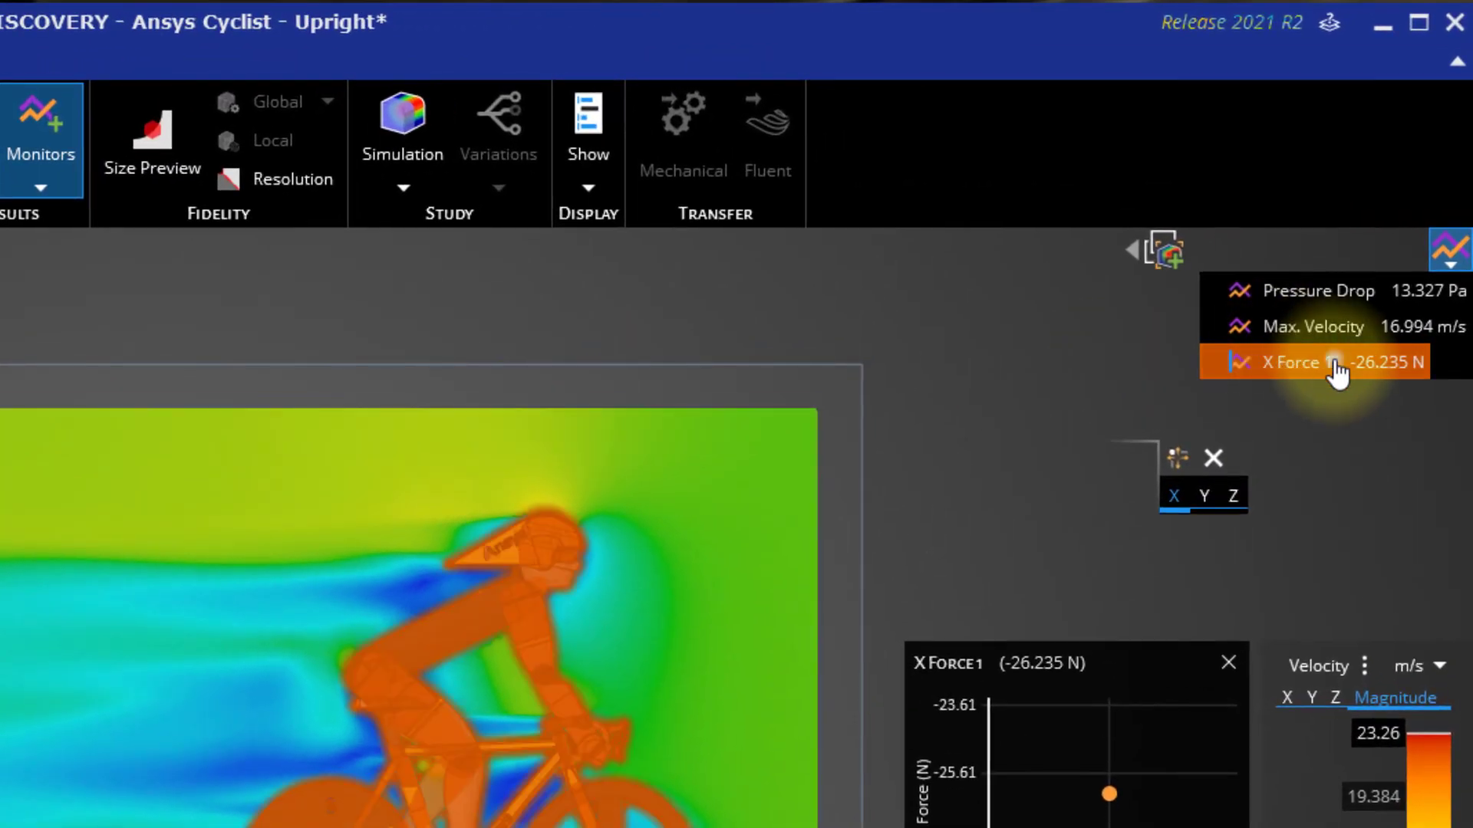
Rename the X force monitor as Drag, exit the Monitors tool and clear the selection.
{"action": "right_click", "coordinate": [1396, 202]}
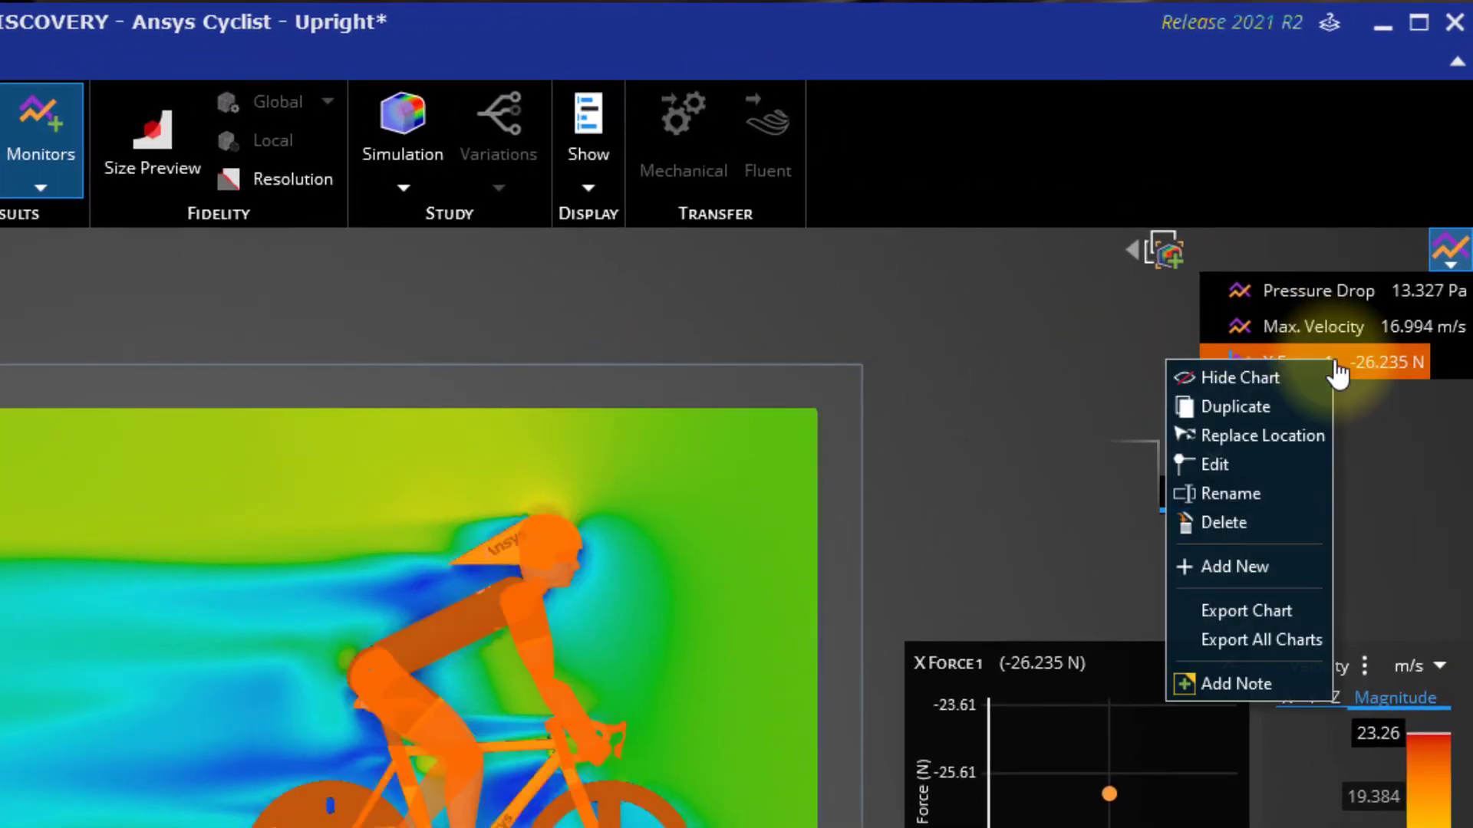
{"action": "left_click", "coordinate": [1290, 490]}
{"action": "type", "text": "Drag"}
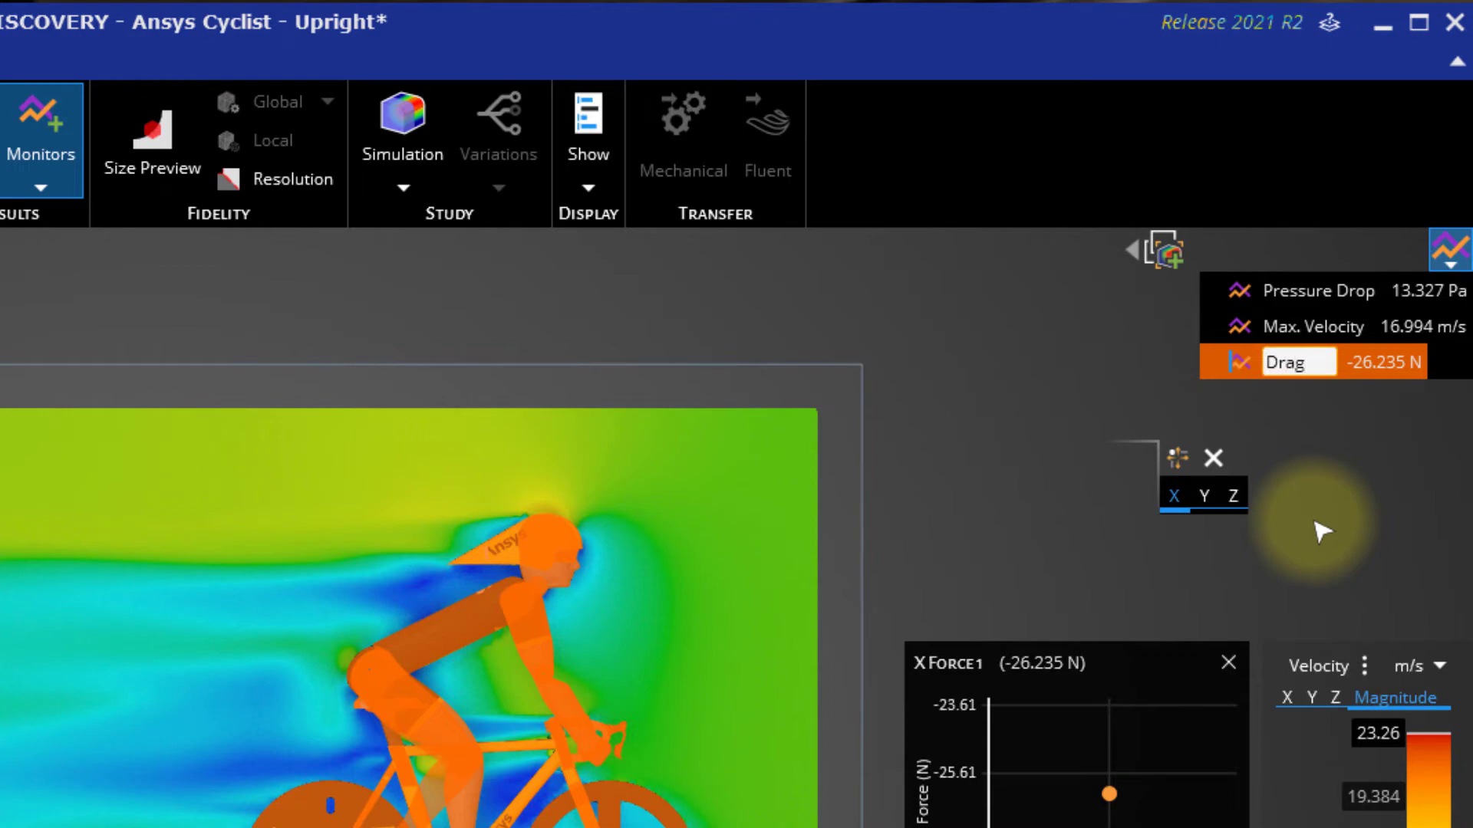
{"action": "key", "text": "Return"}
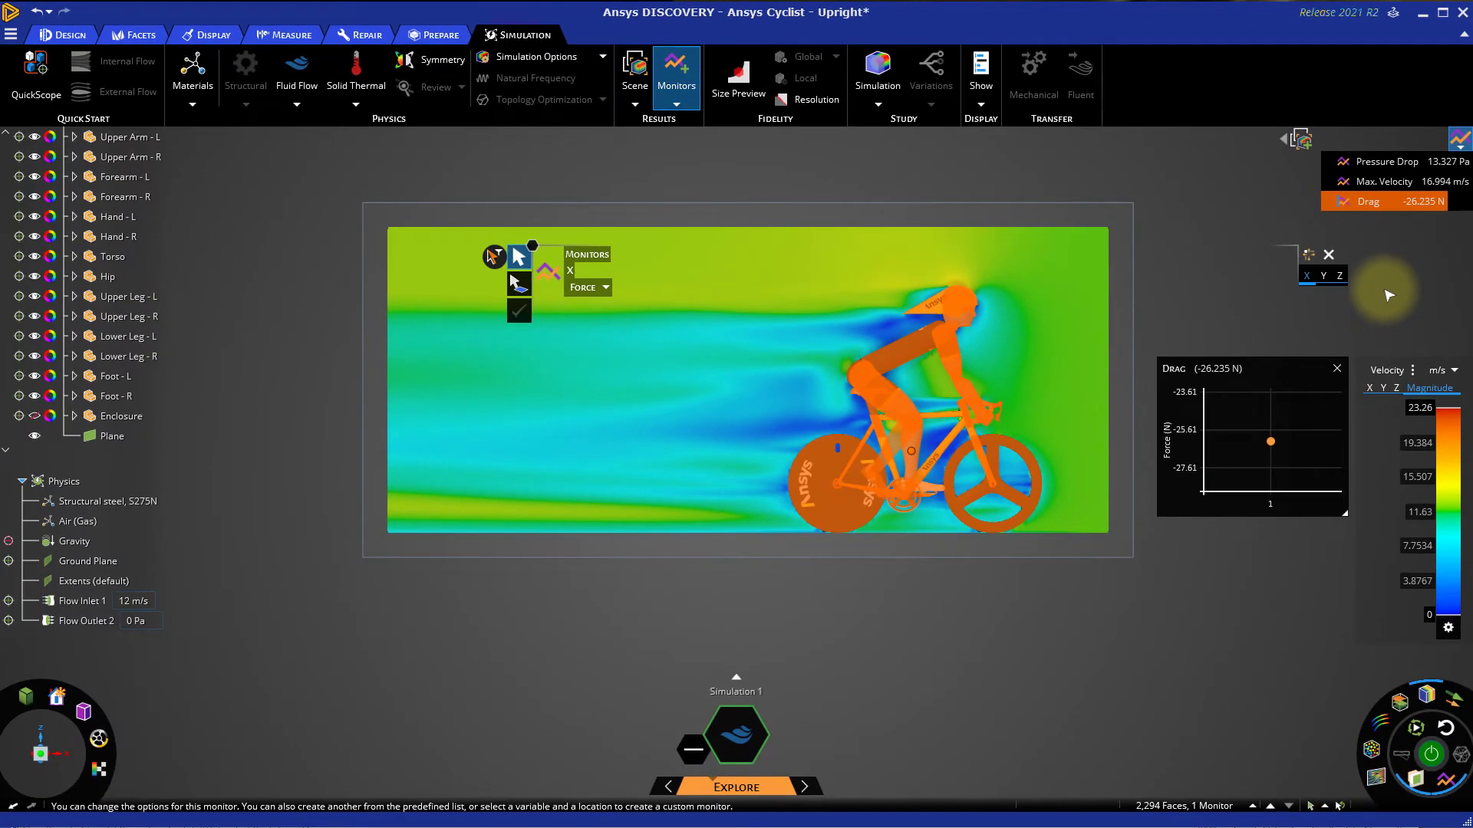
{"action": "key", "text": "Escape"}
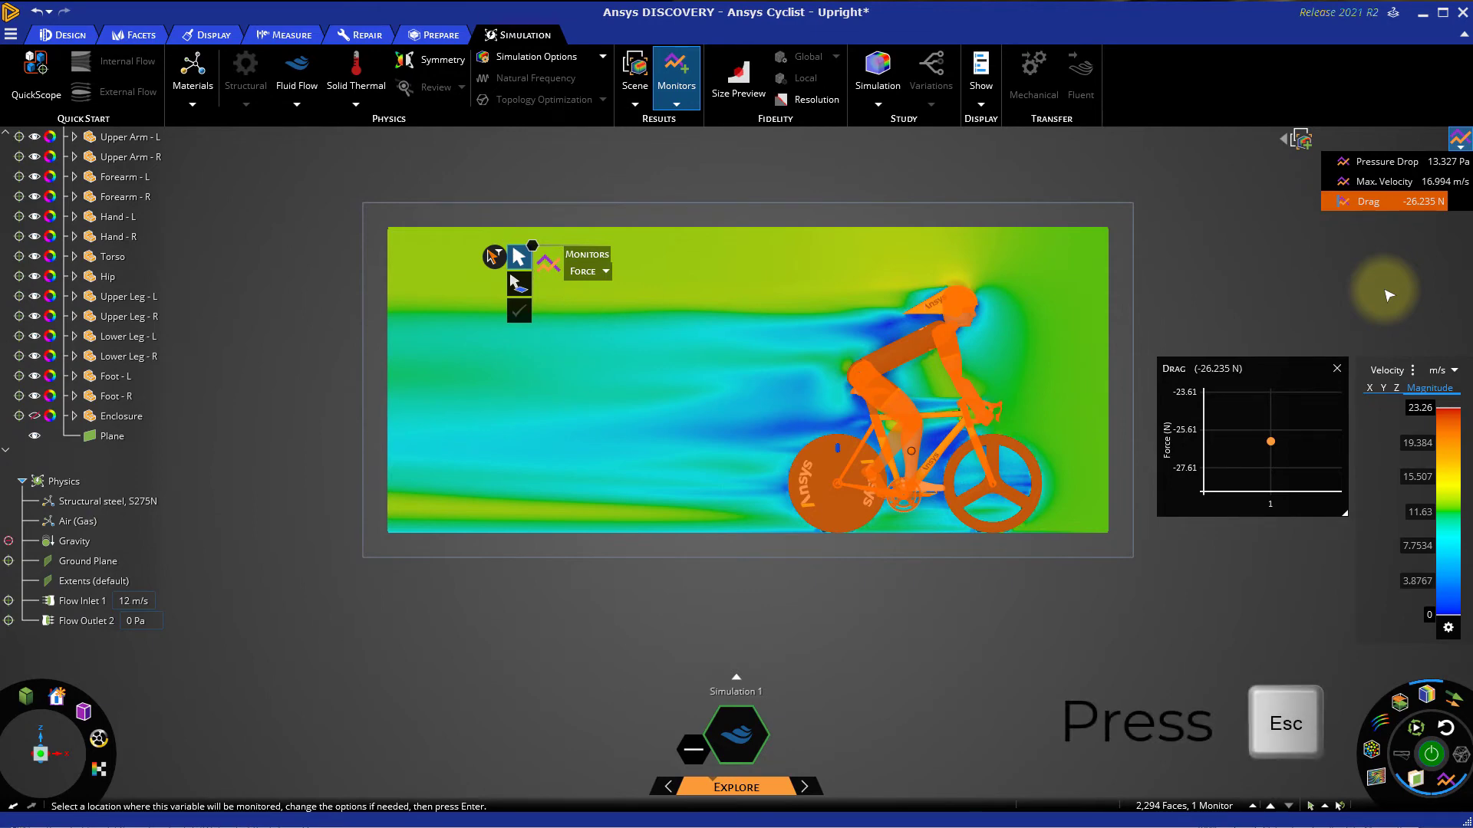
{"action": "key", "text": "Escape"}
{"action": "key", "text": "Escape"}
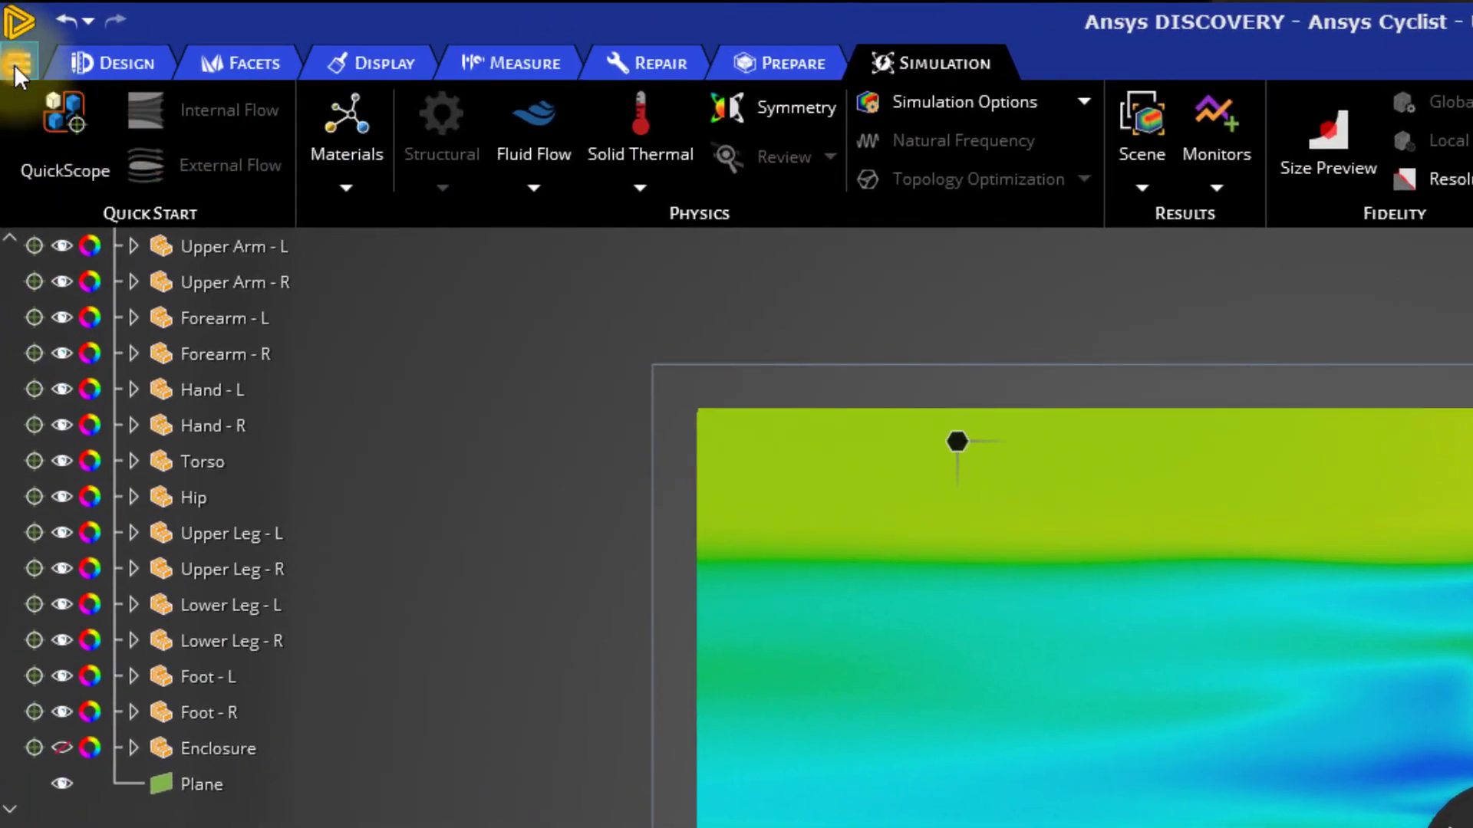
Open the lower riding position model, Ansys Cyclist - Lower.dsco.
{"action": "left_click", "coordinate": [10, 33]}
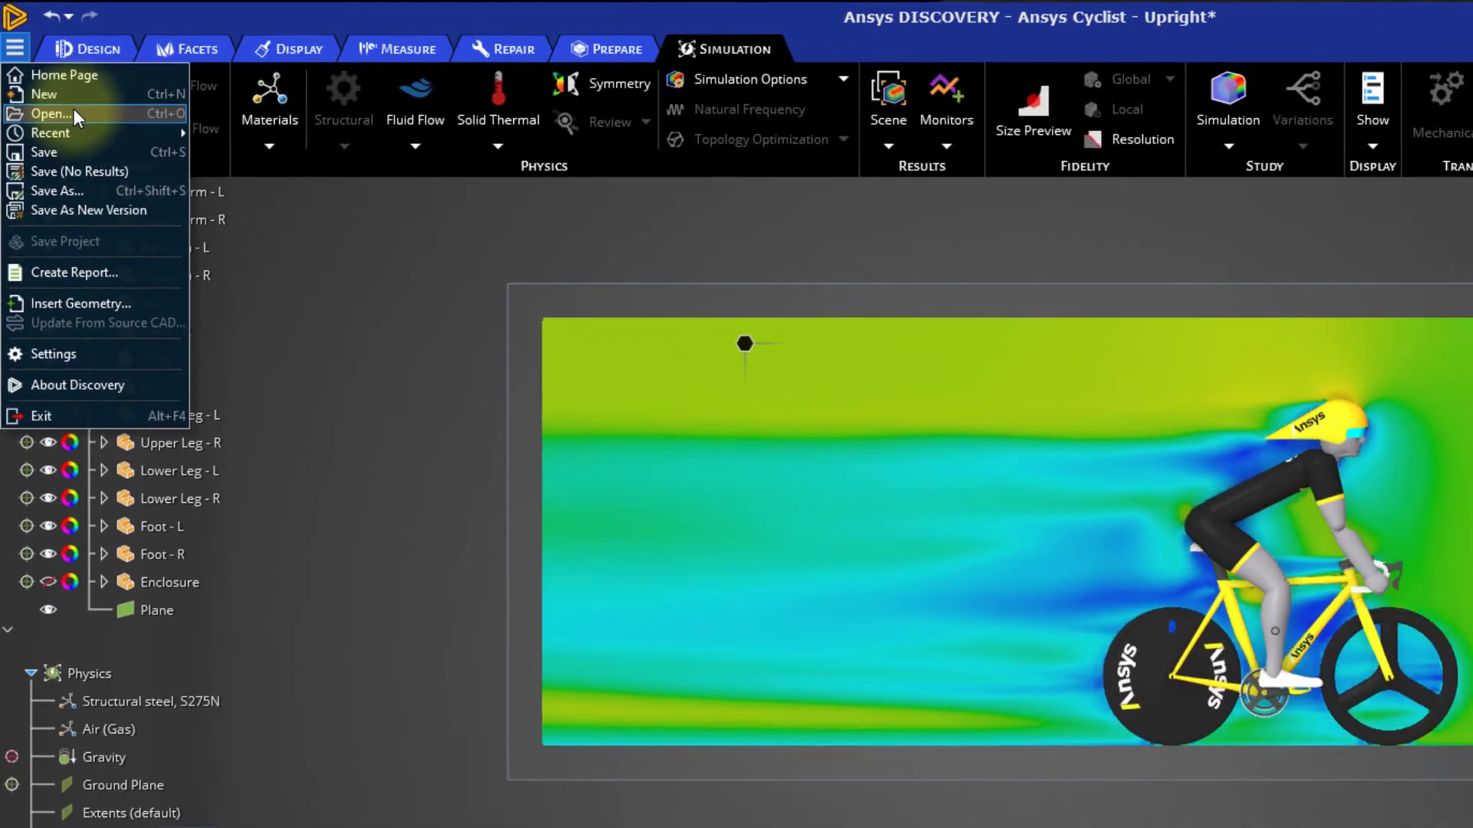
{"action": "left_click", "coordinate": [66, 145]}
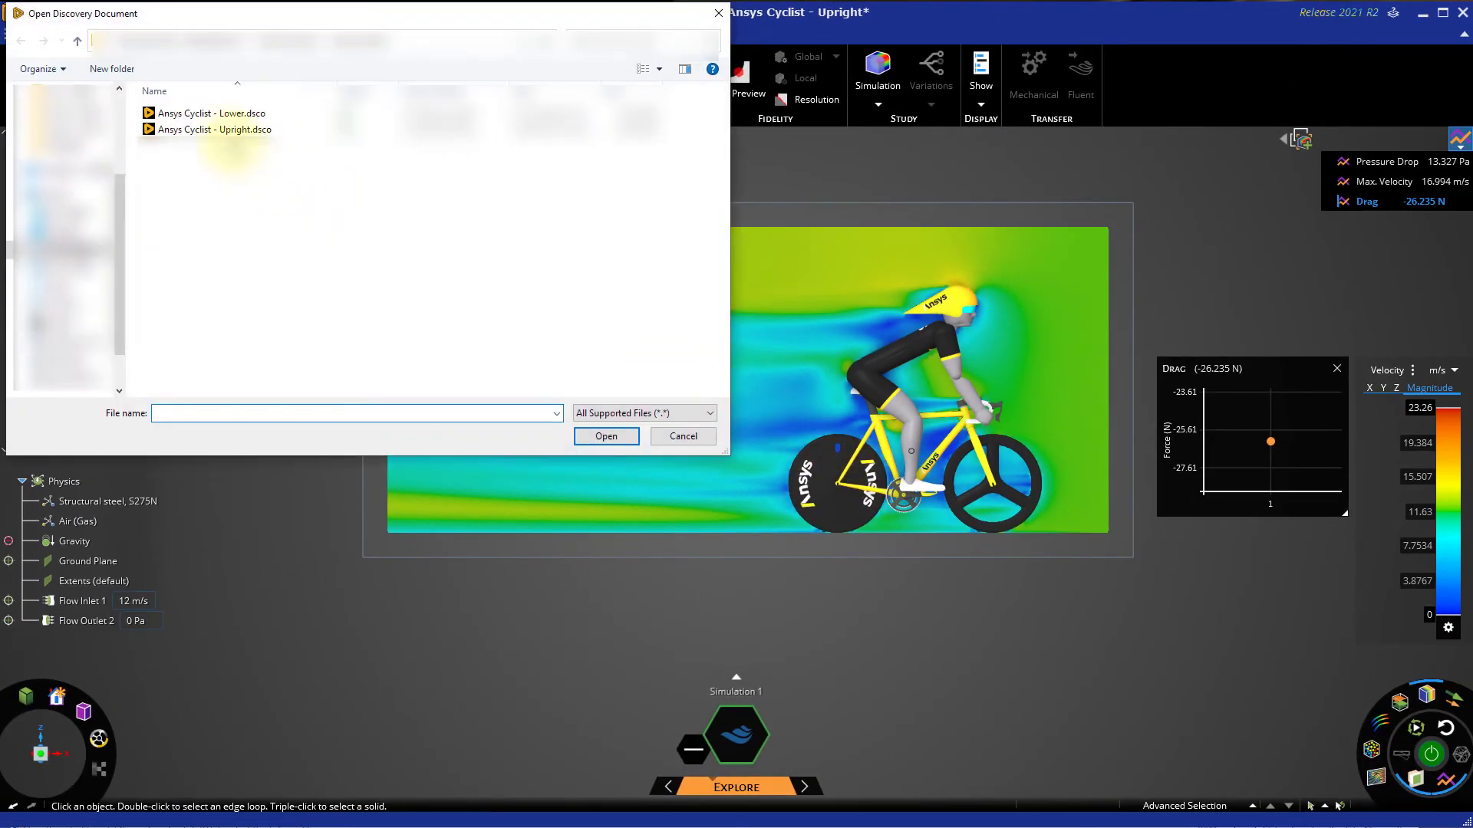
{"action": "double_click", "coordinate": [222, 127]}
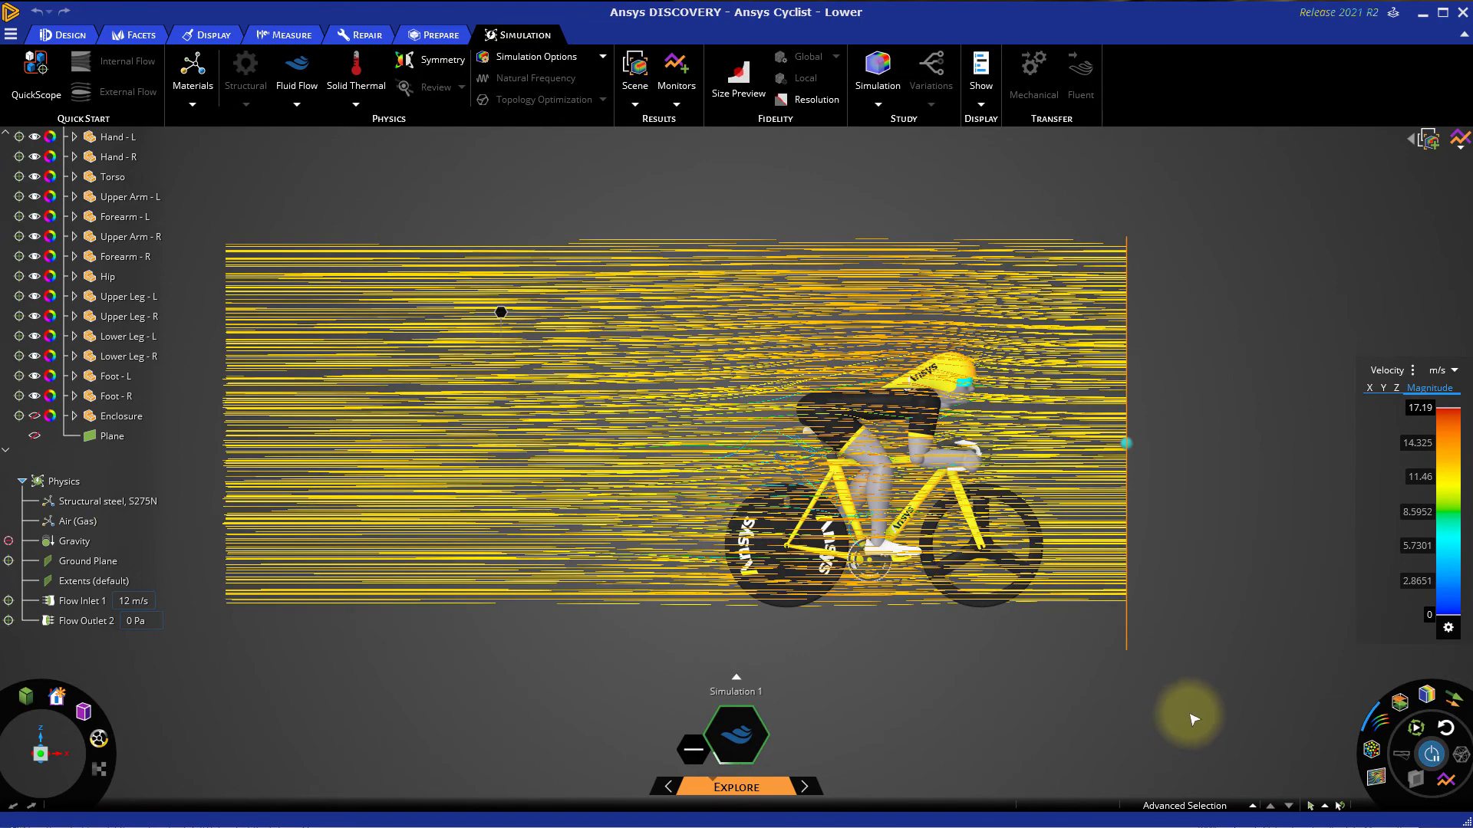
Replace the lower cyclist's streamlines with velocity contours on all faces.
{"action": "left_click", "coordinate": [1384, 720]}
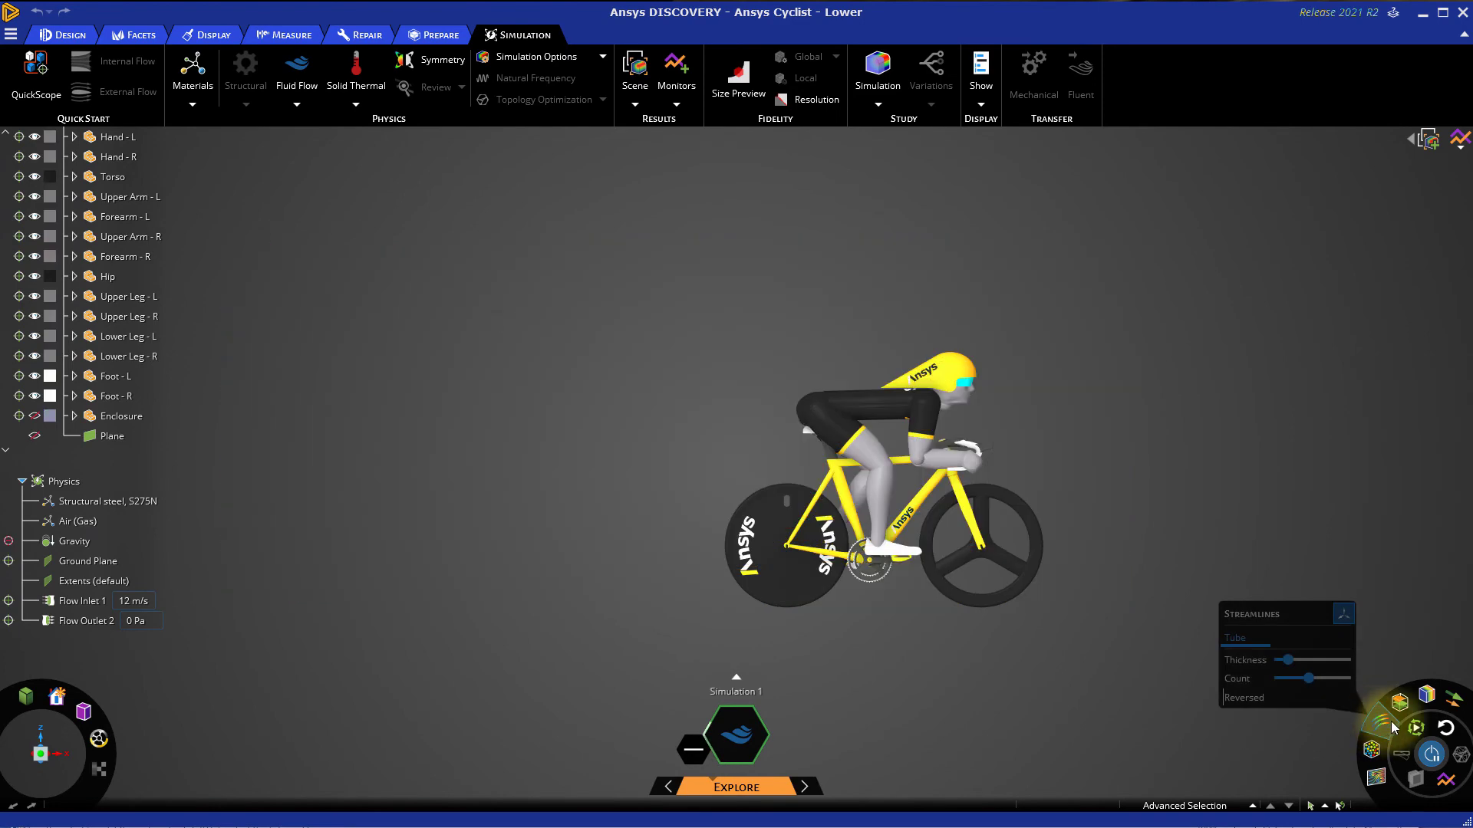
{"action": "left_click", "coordinate": [1428, 698]}
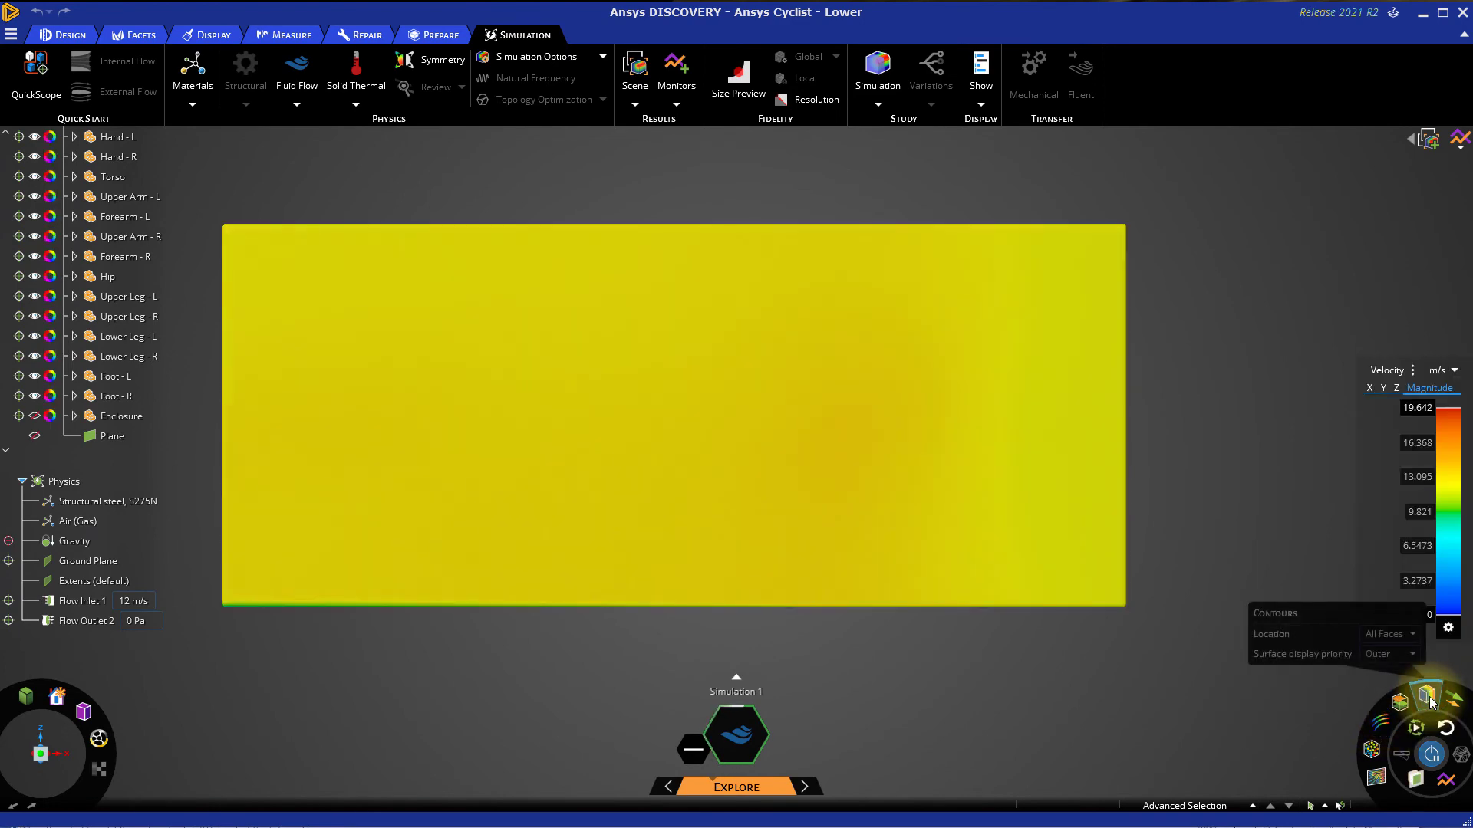